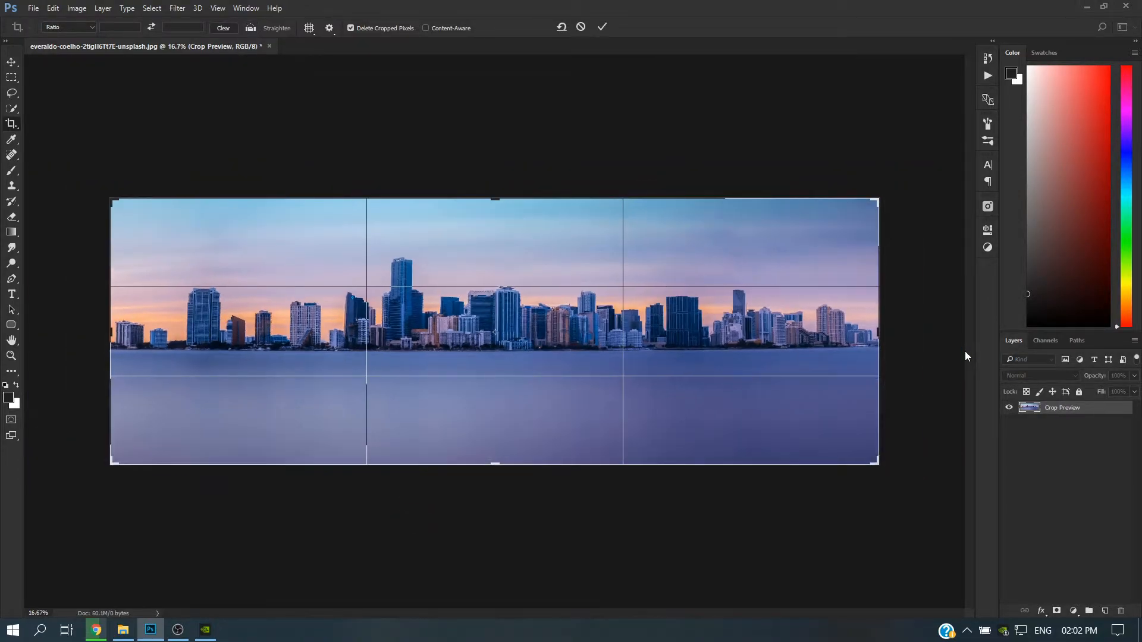
Step: Apply the panoramic crop to the skyline photo and duplicate its layer
key(Return)
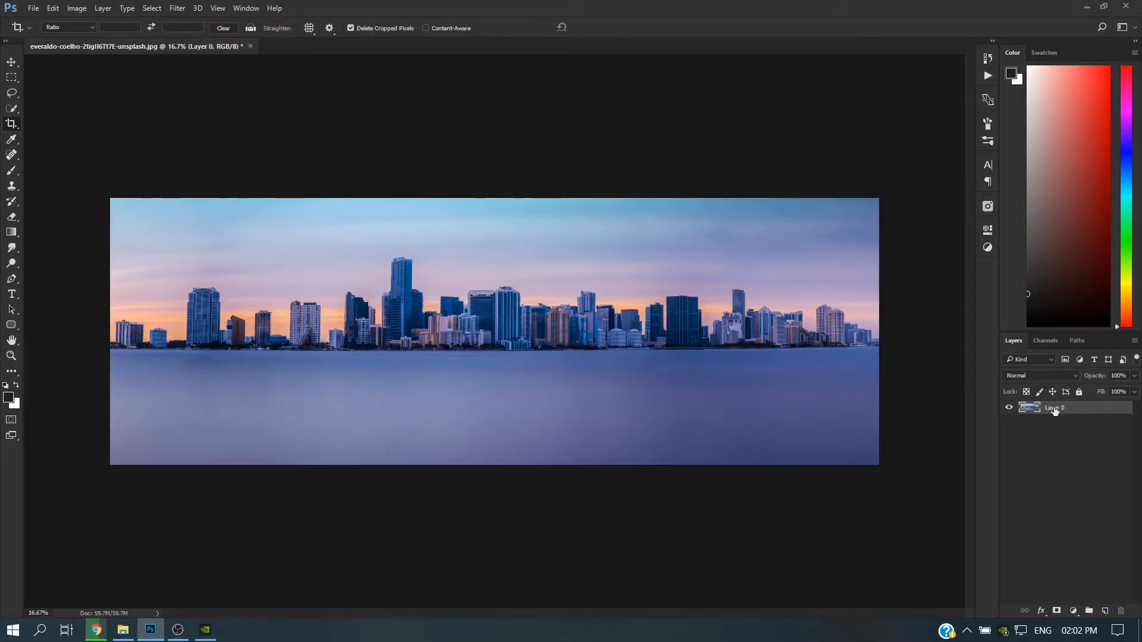
key(ctrl+j)
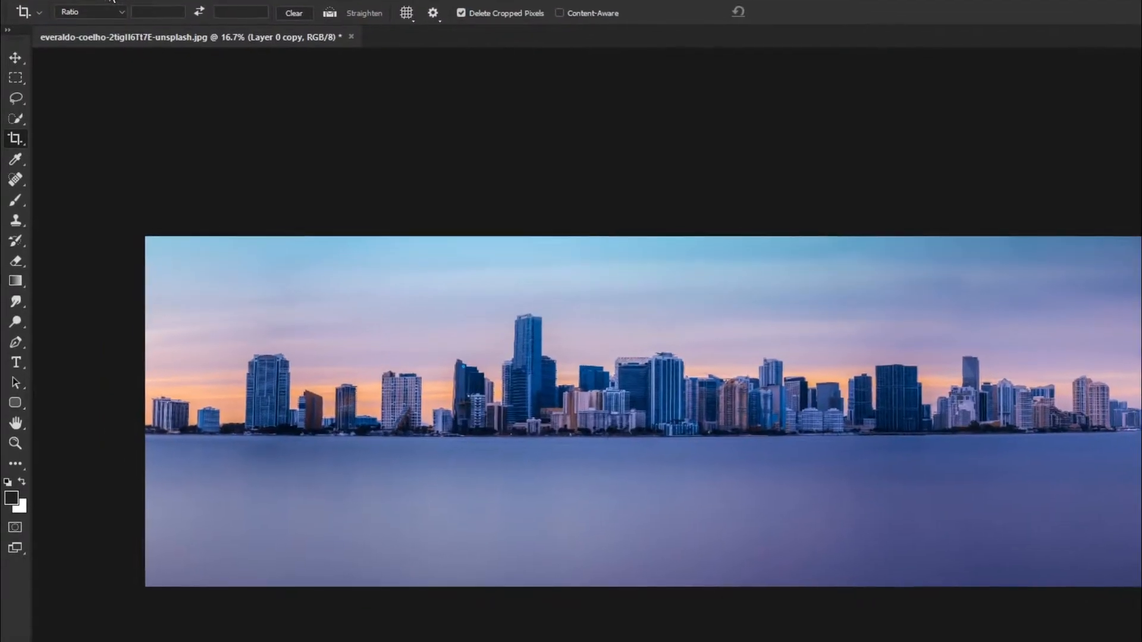
Step: Flip the duplicated skyline layer horizontally and add a layer mask to it
click(81, 8)
mouse_move(74, 0)
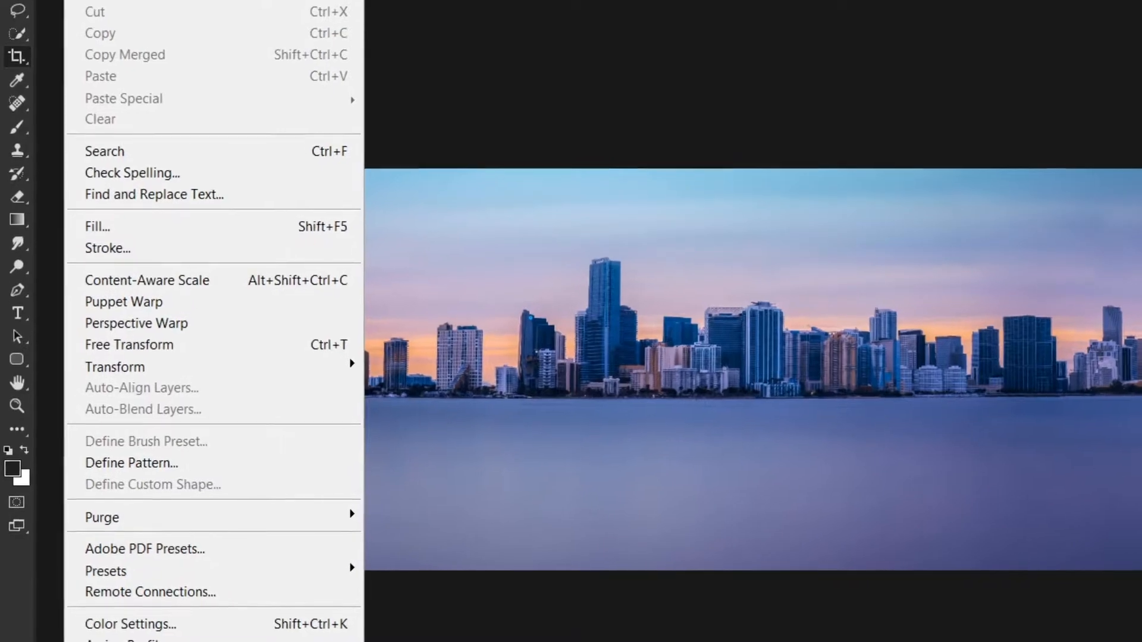
mouse_move(131, 388)
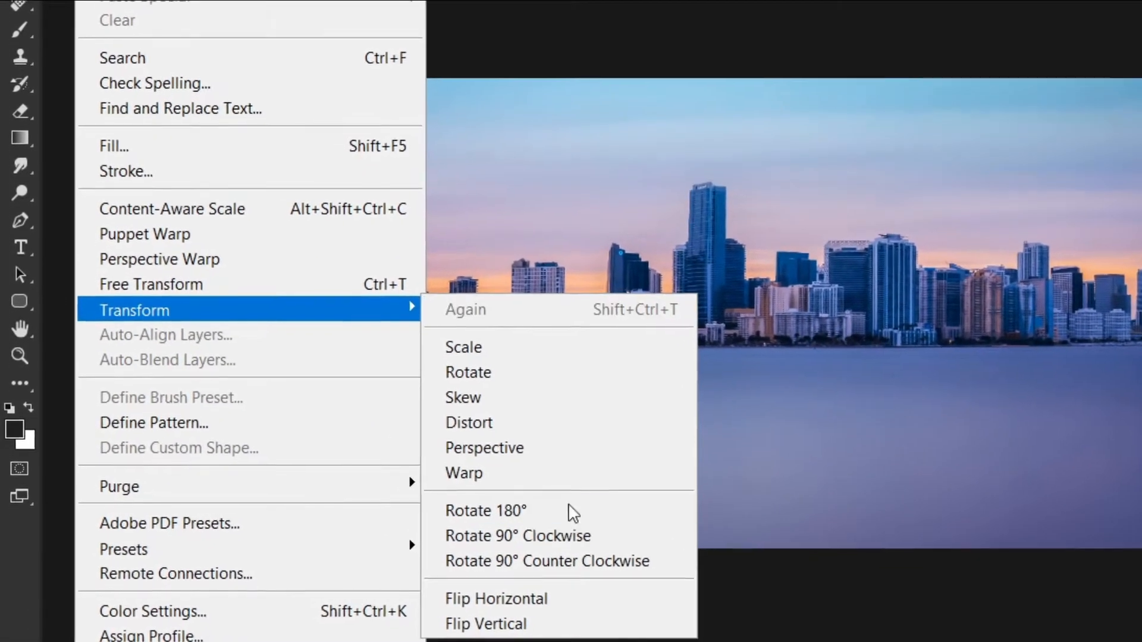
click(625, 588)
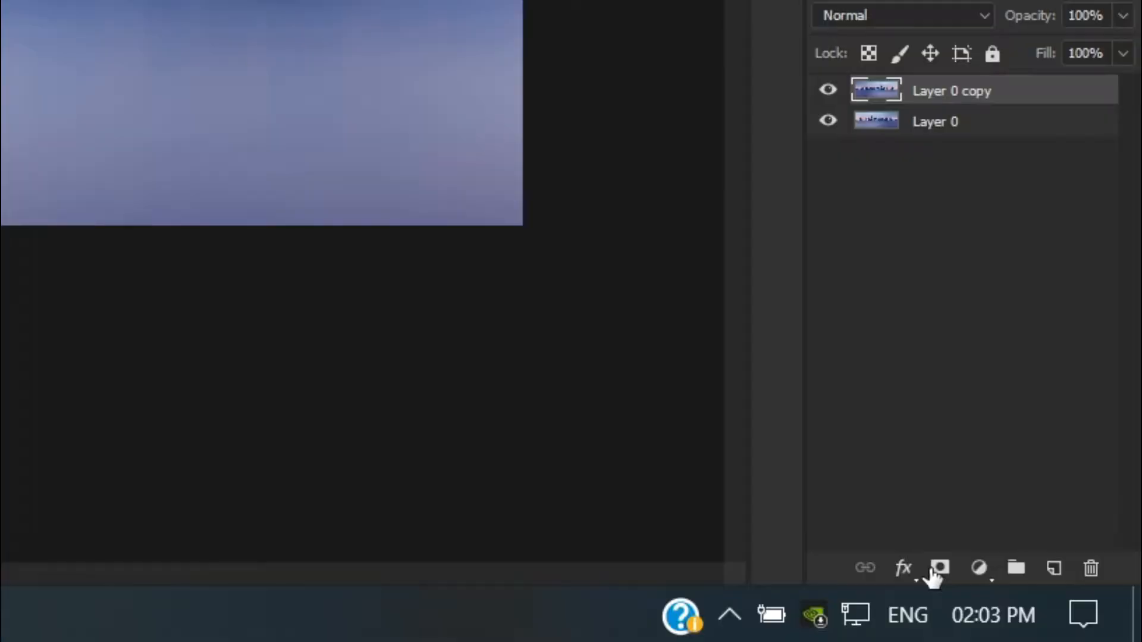
click(1056, 610)
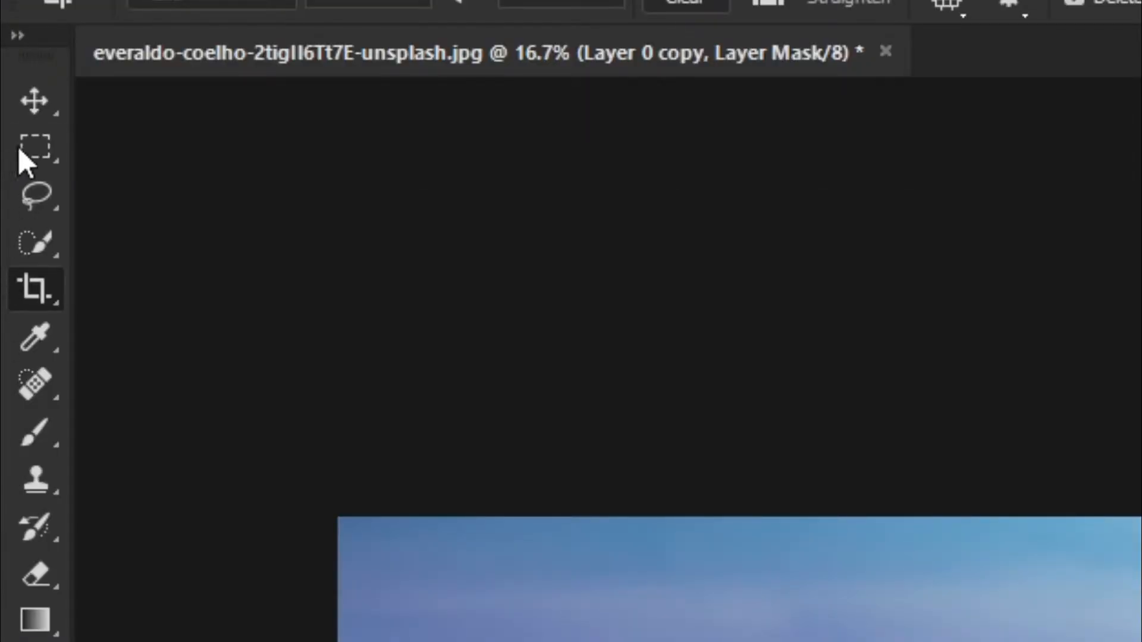
Step: Select a narrow rectangular strip of sky along the image's left edge, from the top down to the first buildings
click(11, 77)
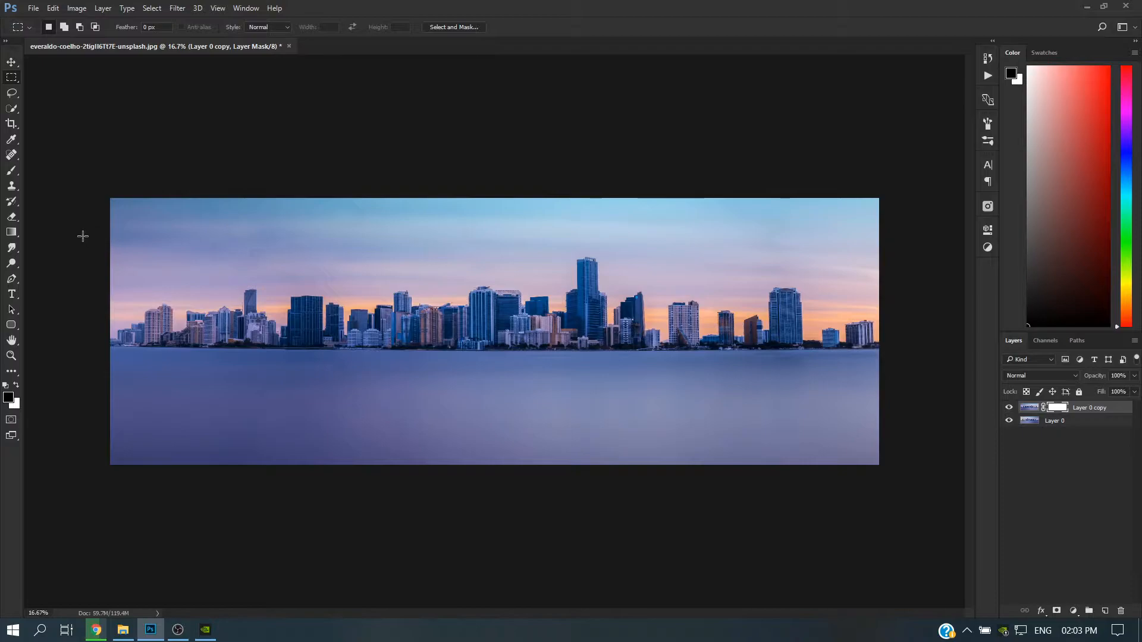
scroll(83, 236, up, 4)
drag(81, 234, 288, 290)
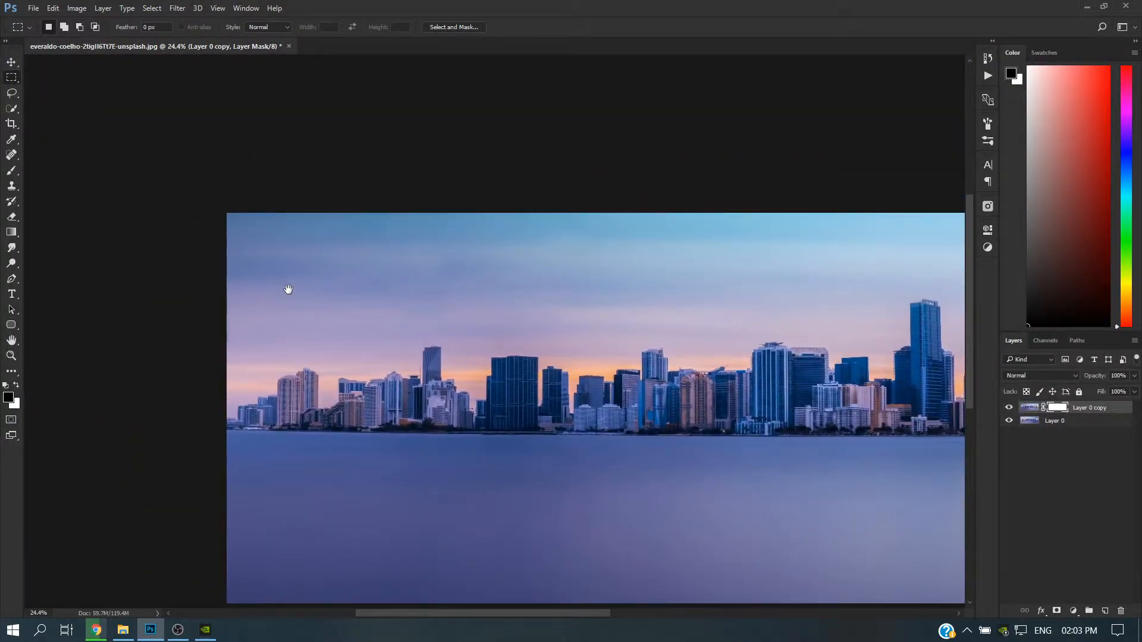
scroll(288, 289, up, 4)
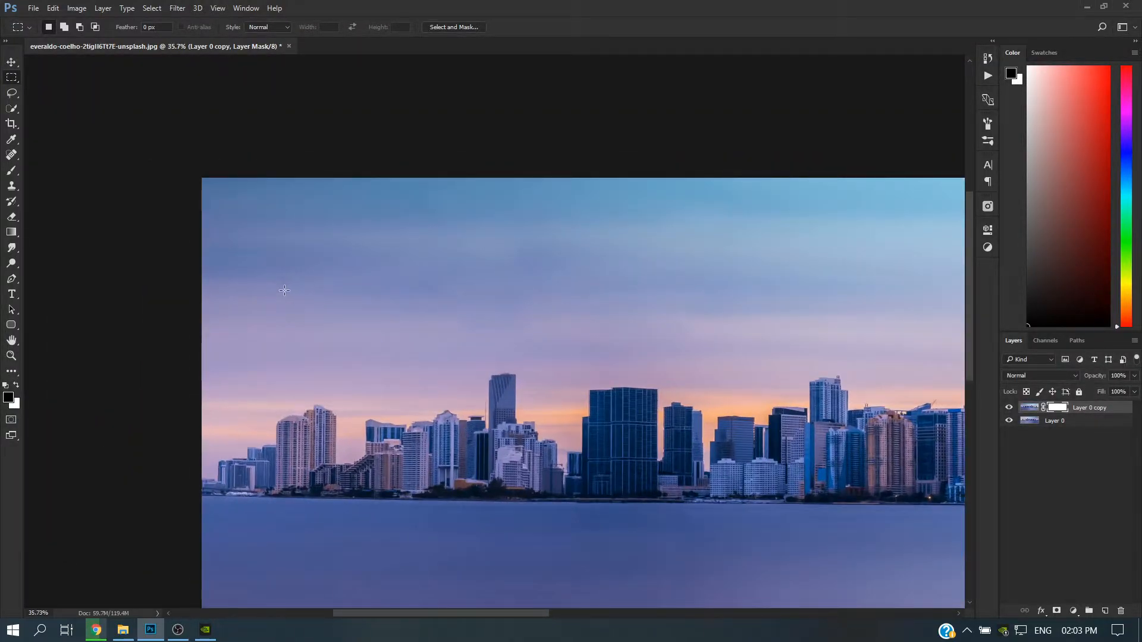
drag(185, 162, 274, 445)
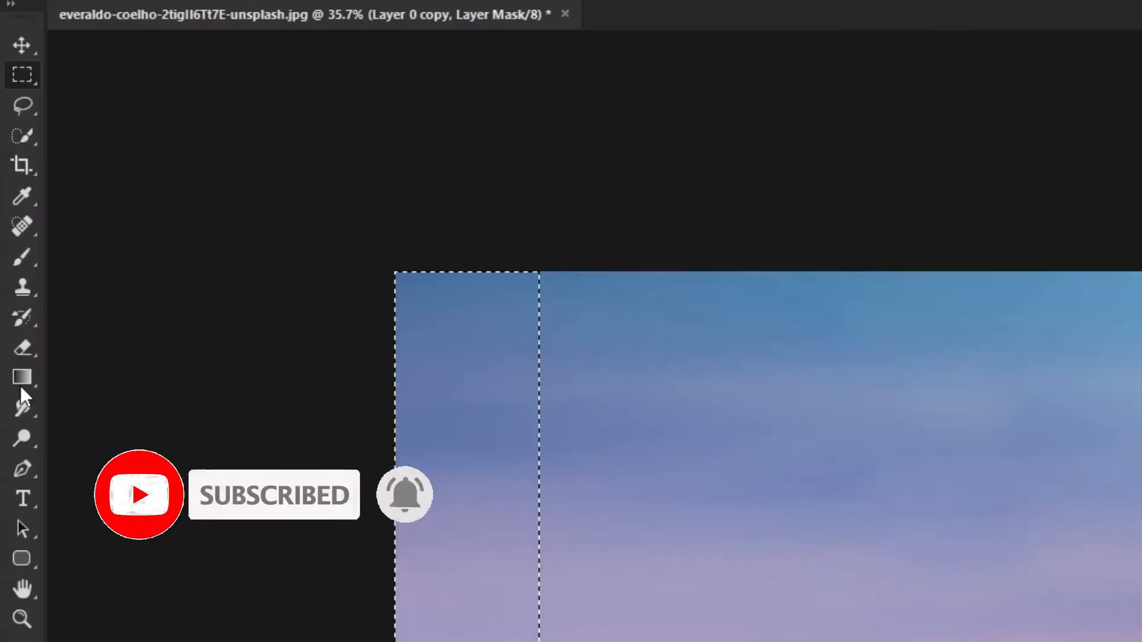
Step: Set up the Gradient tool with the Foreground to Transparent preset and Normal mode
click(20, 383)
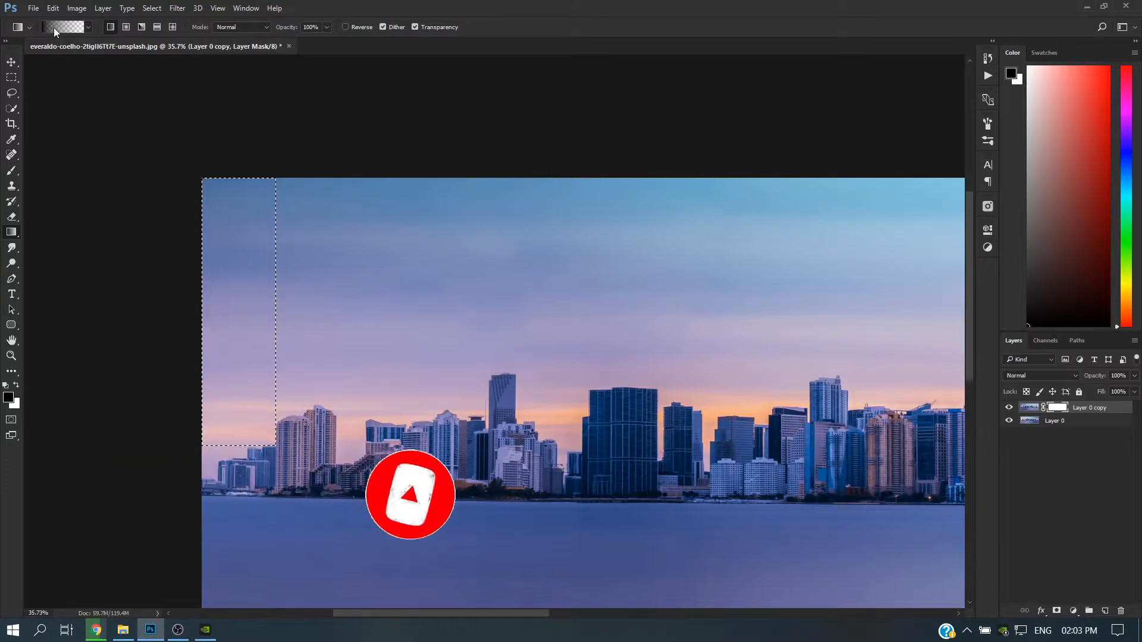
click(53, 27)
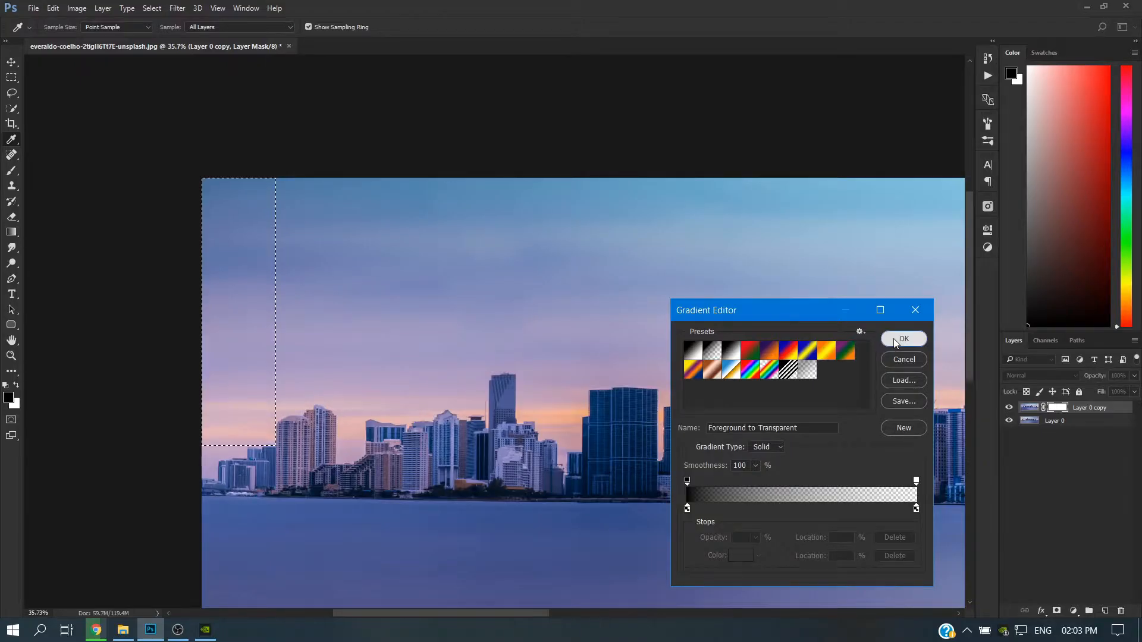
click(734, 123)
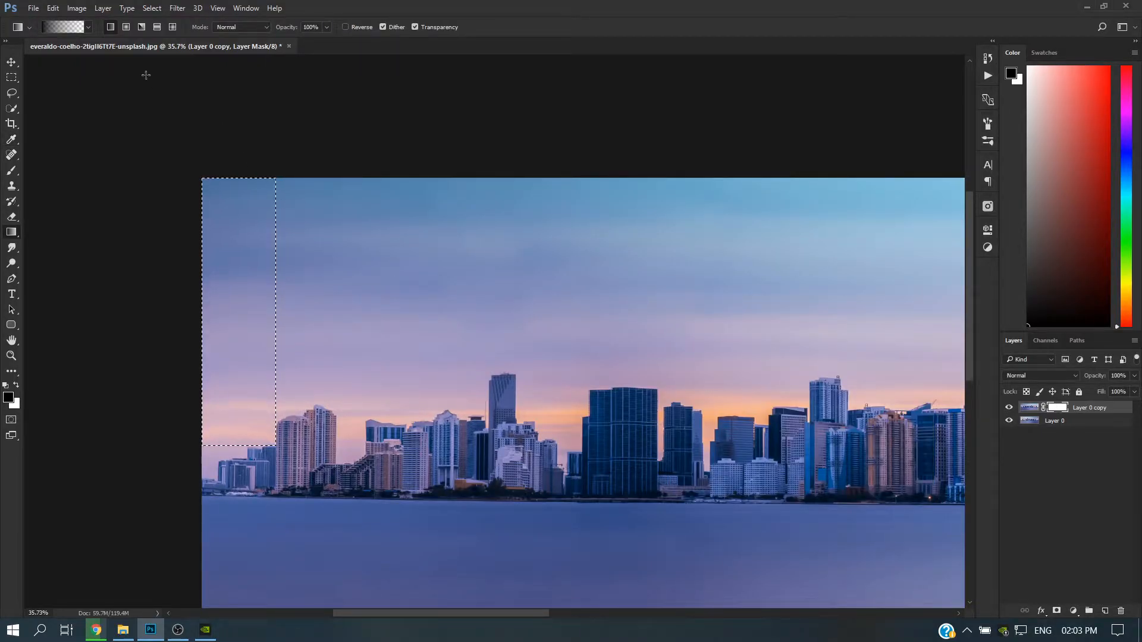
click(226, 27)
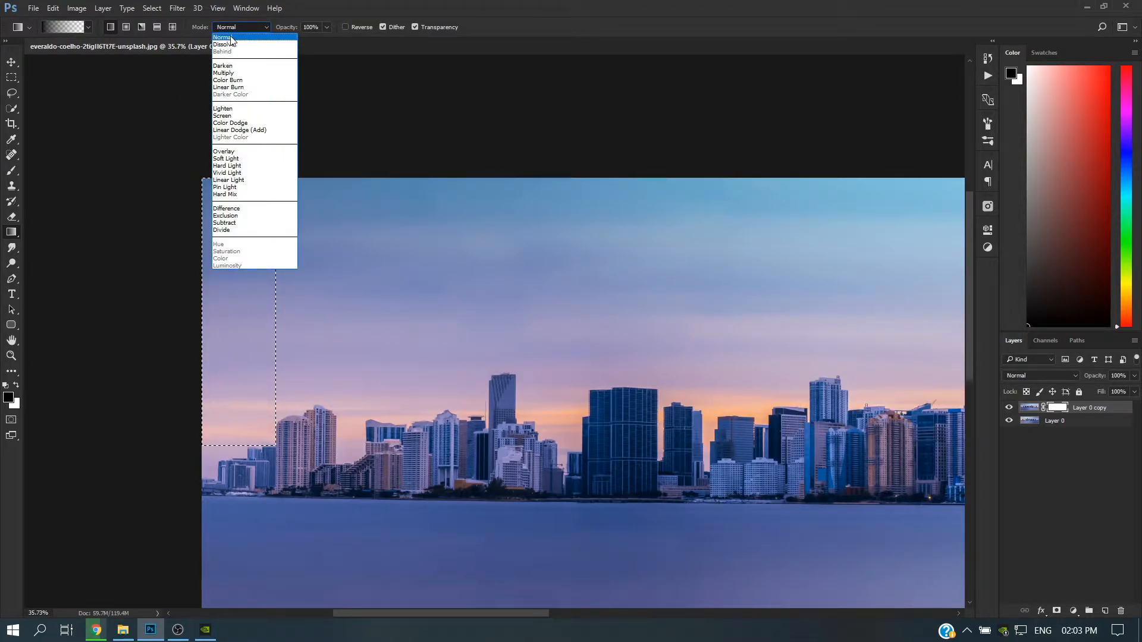
click(230, 37)
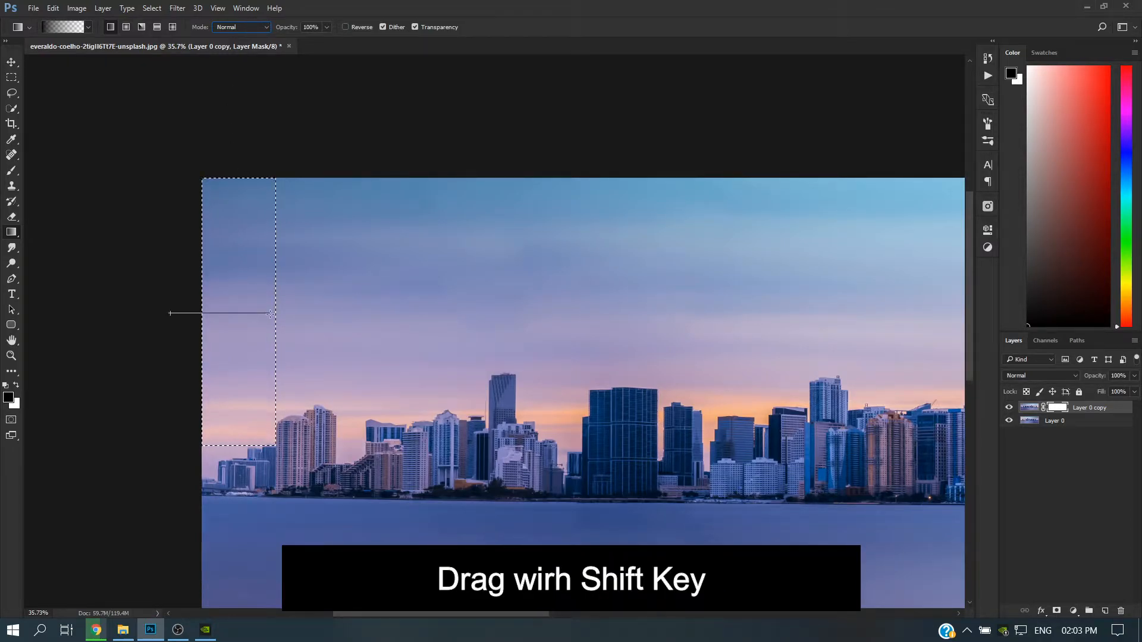
Step: Fade the selected sky strip on the mask with horizontal gradients running inward from the left edge, and clear the selection
drag(204, 314, 270, 314)
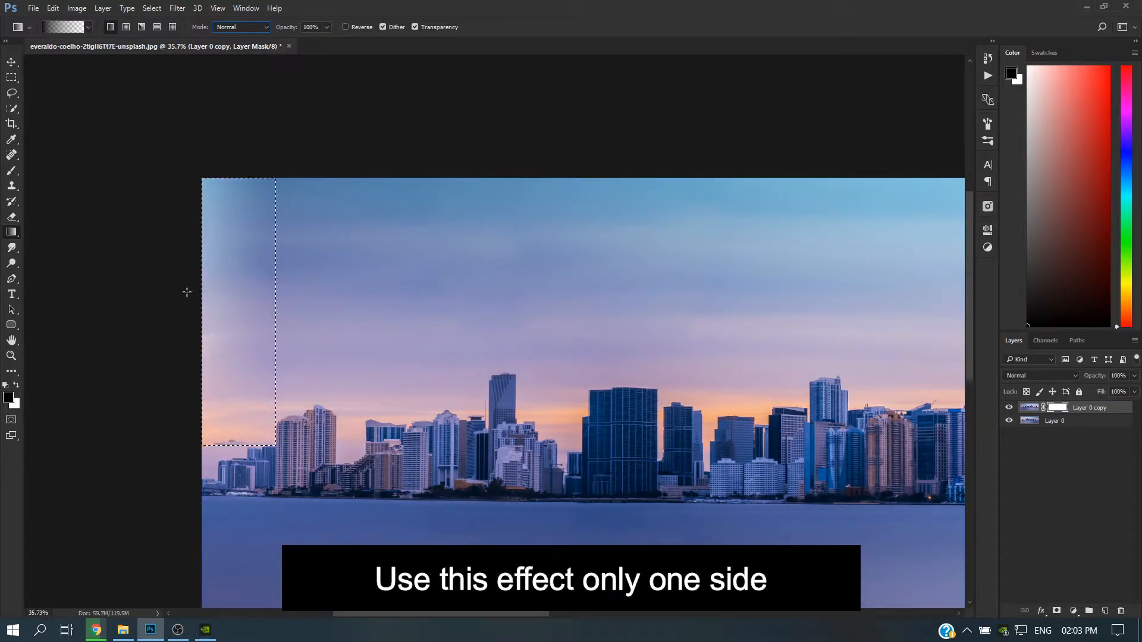
drag(204, 295, 266, 295)
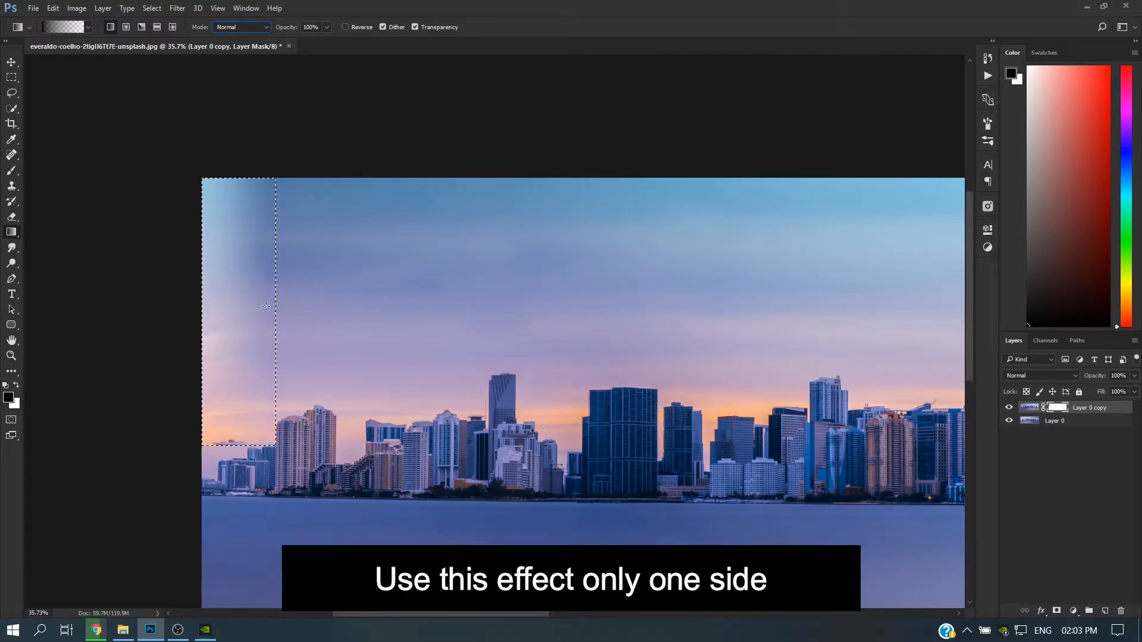
key(ctrl+d)
Step: Select a narrow rectangular strip of water along the image's left edge, from the shoreline to the bottom
click(11, 79)
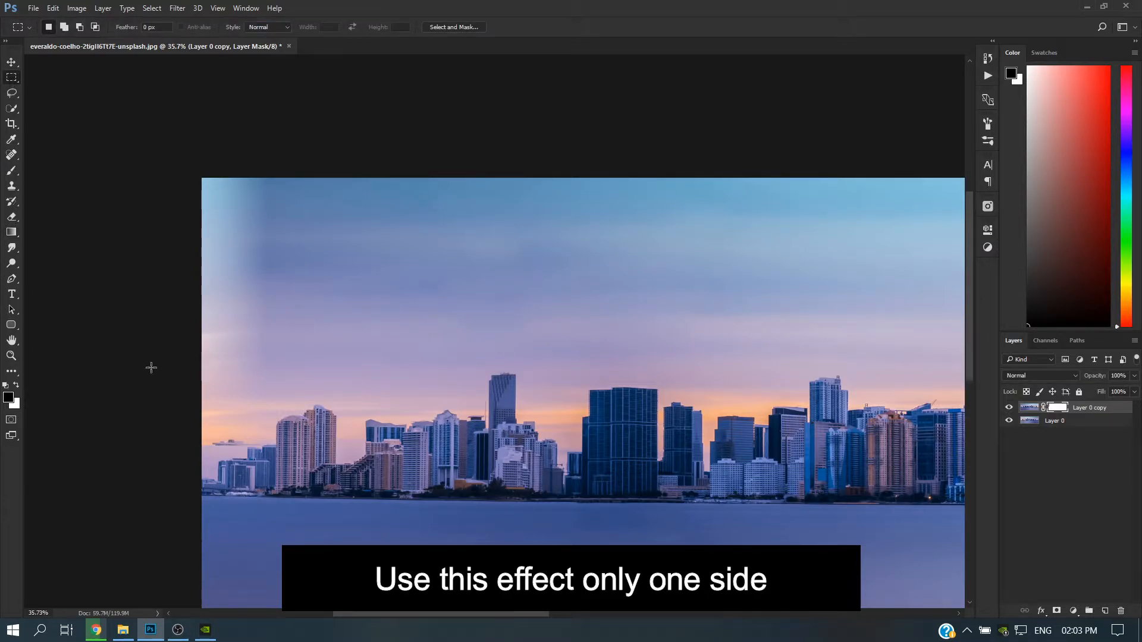
drag(285, 396, 288, 204)
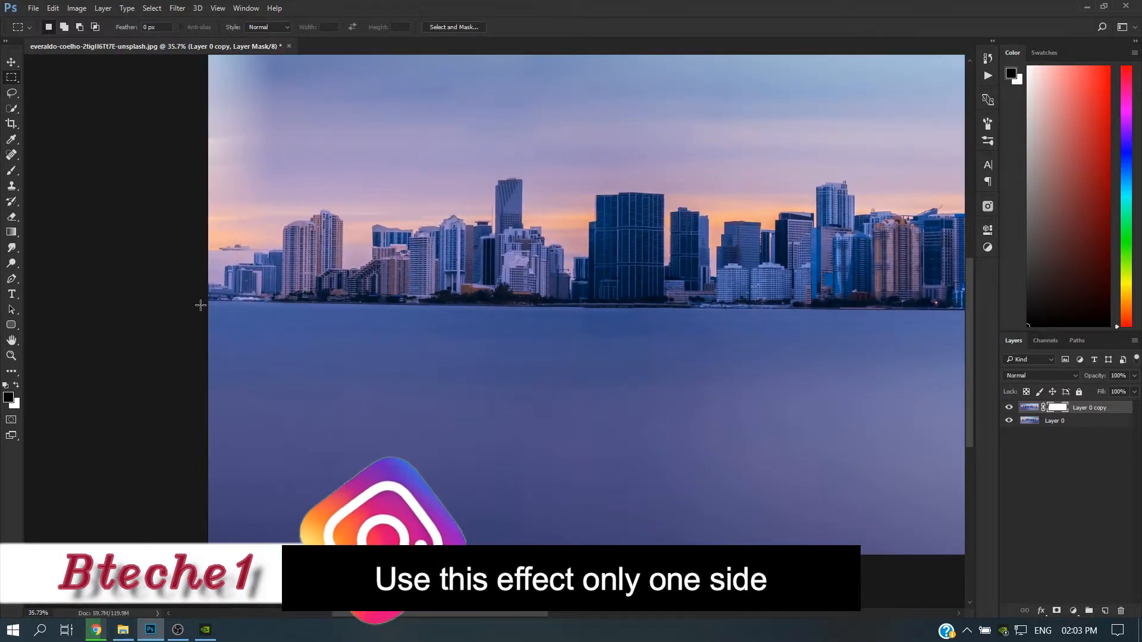
drag(199, 302, 278, 567)
Step: Fade the selected water strip on the mask with horizontal gradients from the left edge inward, and clear the selection
click(9, 232)
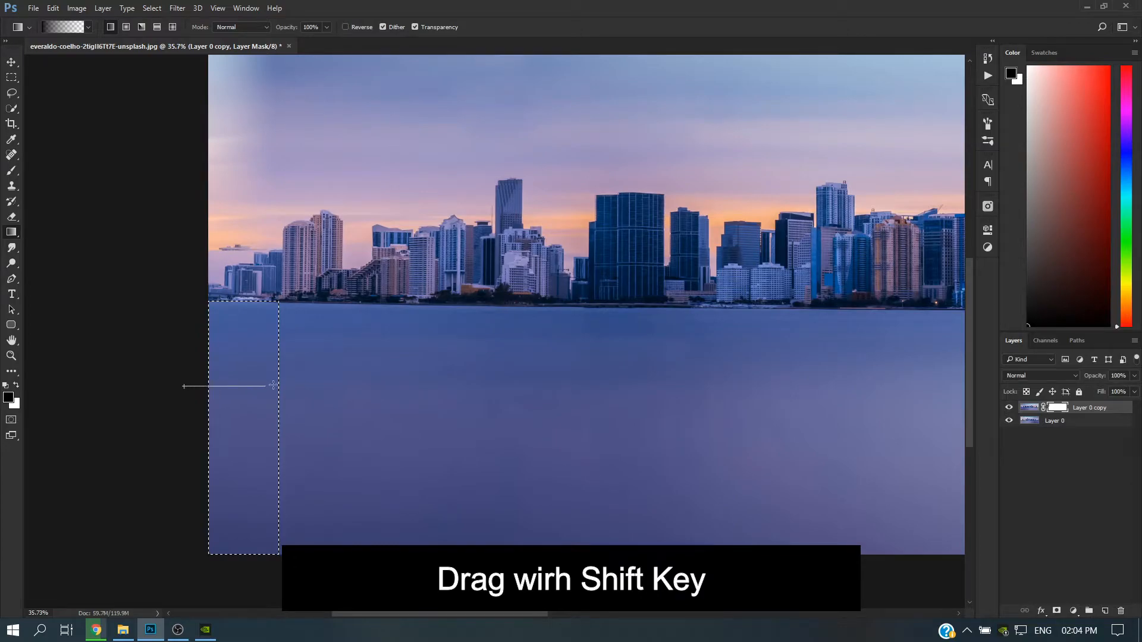
drag(283, 385, 283, 385)
drag(164, 391, 266, 387)
scroll(262, 387, down, 3)
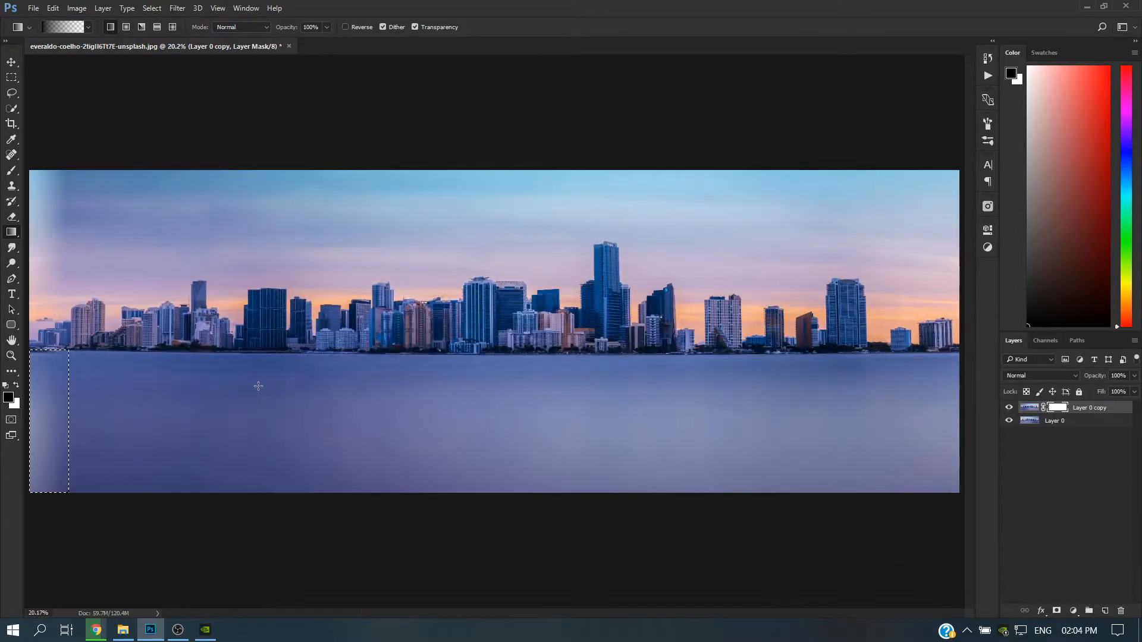
key(ctrl+d)
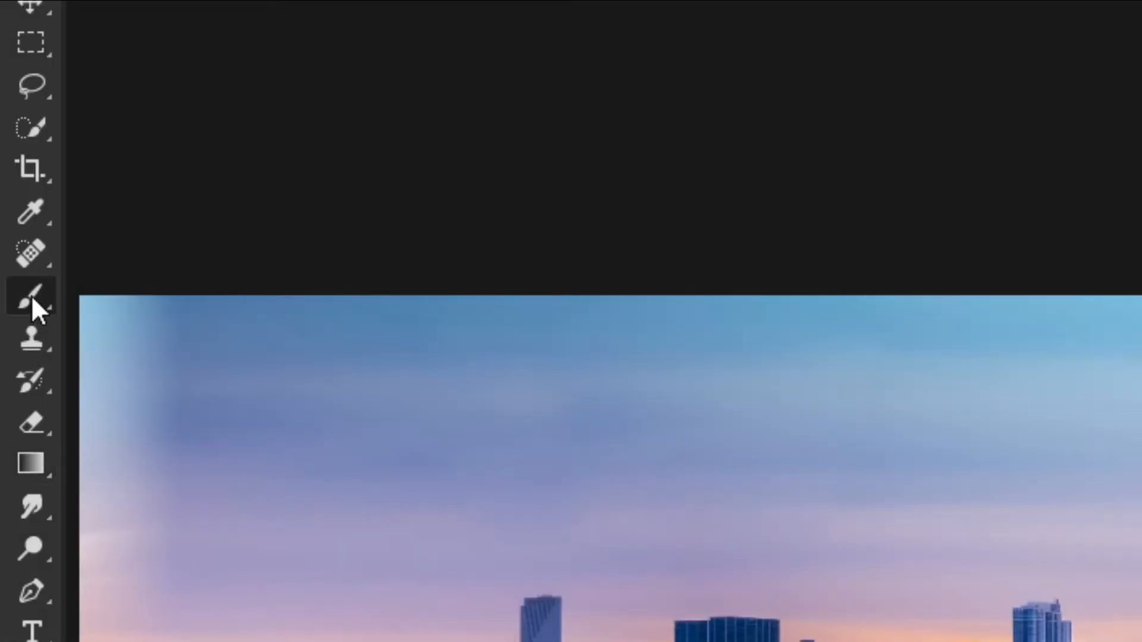
Step: Choose the Brush tool and keep black (000000) as the foreground colour
right_click(11, 172)
click(115, 303)
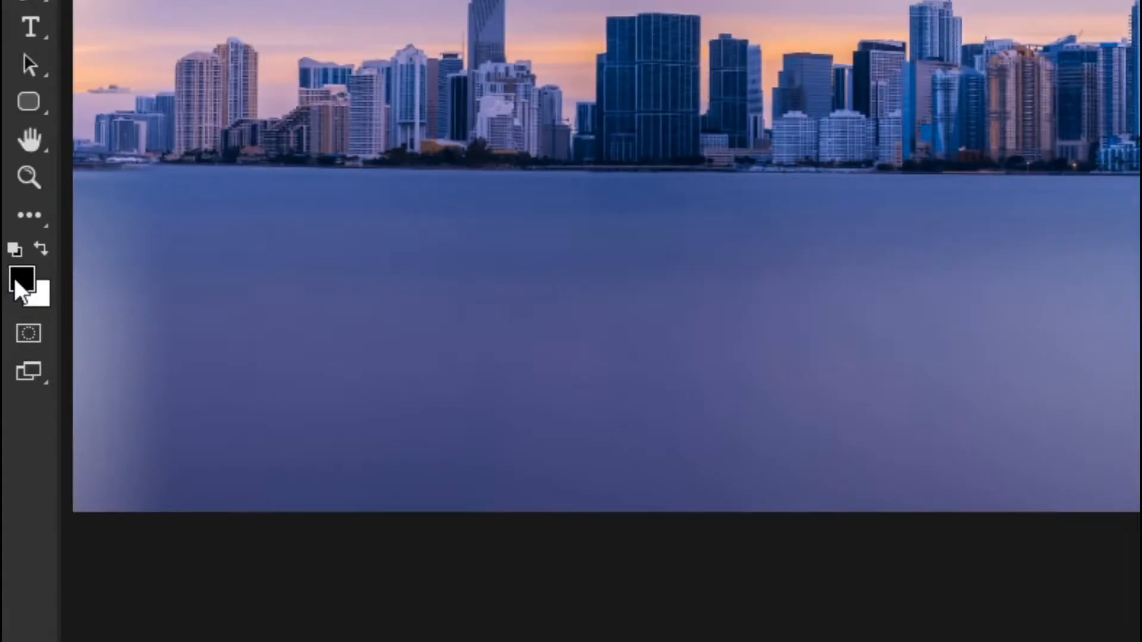
click(15, 282)
drag(516, 477, 469, 588)
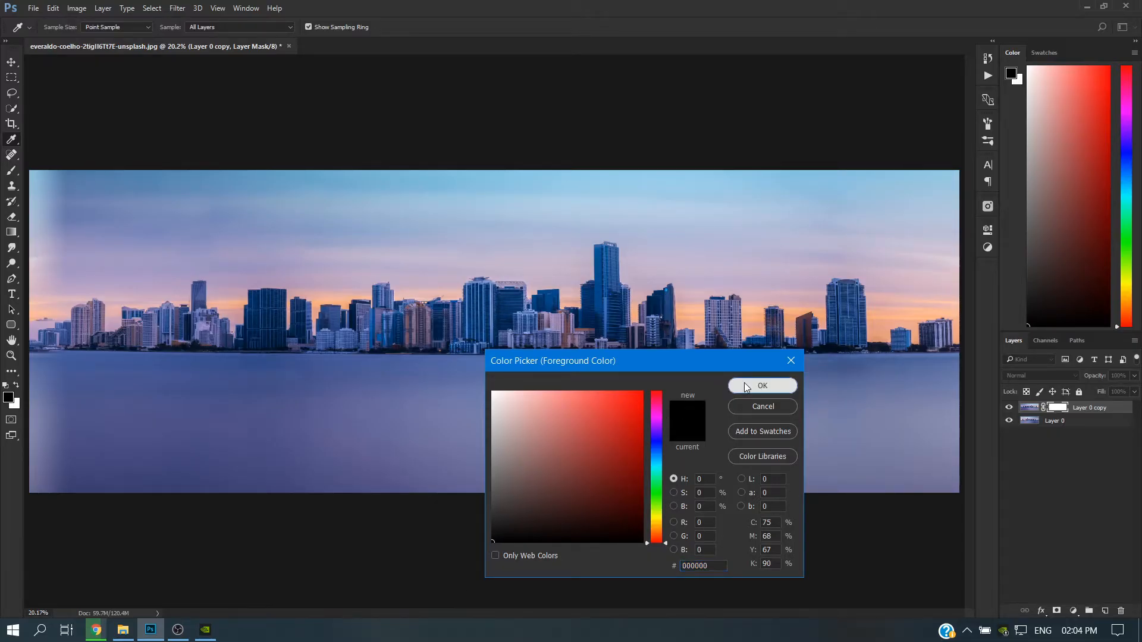
click(746, 385)
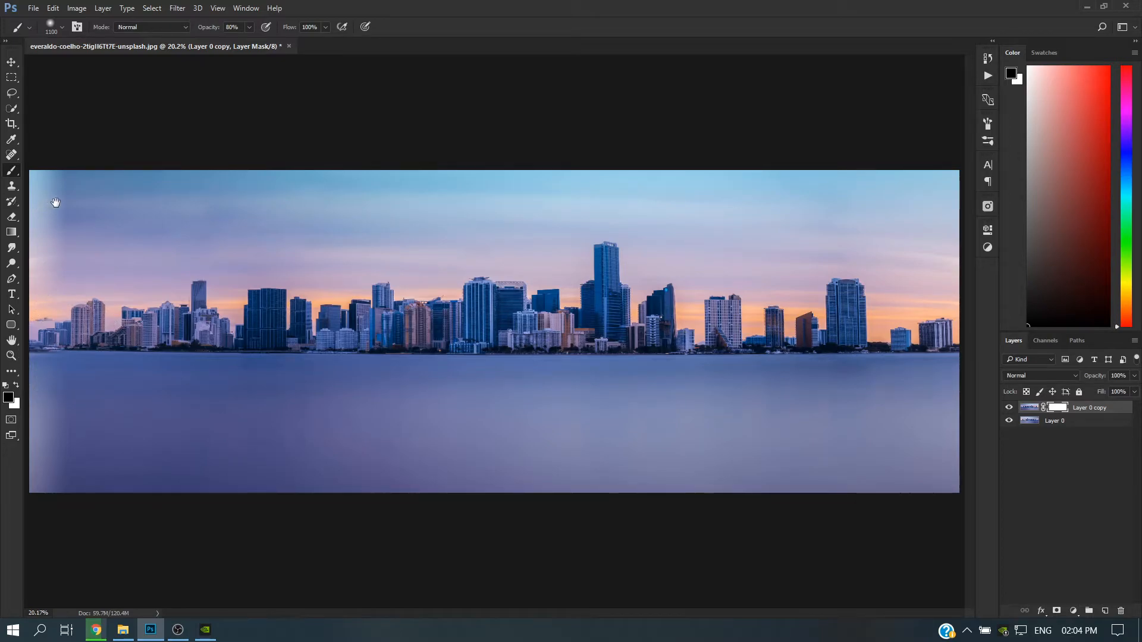
Step: Set the brush opacity to 65% and paint on the mask to soften the blend along the image's left edge
scroll(105, 208, up, 2)
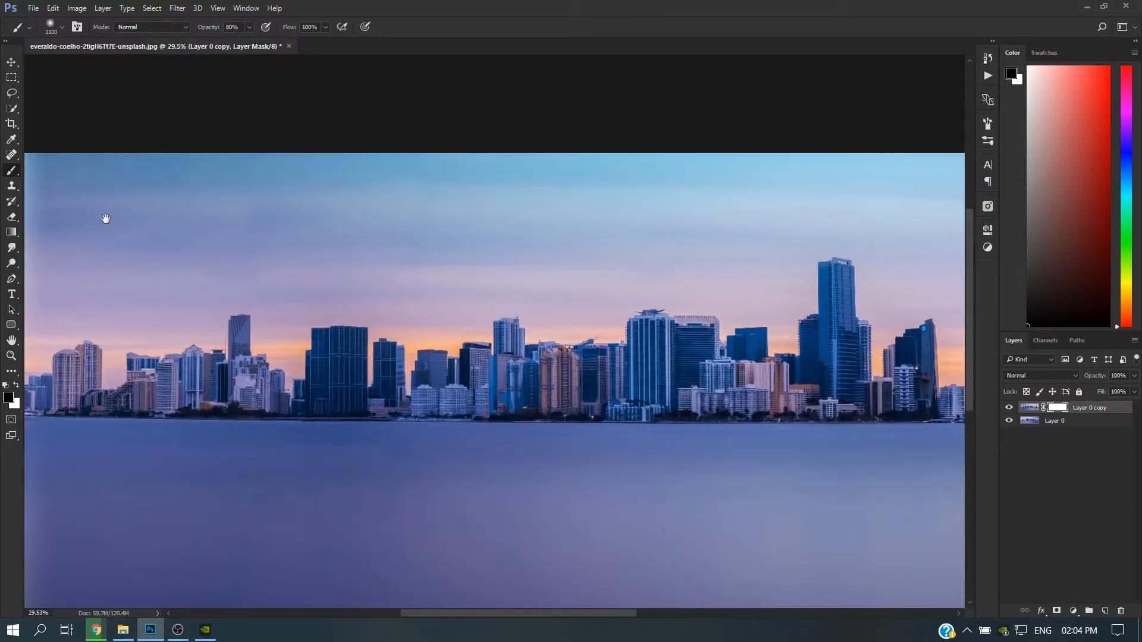
drag(105, 220, 251, 214)
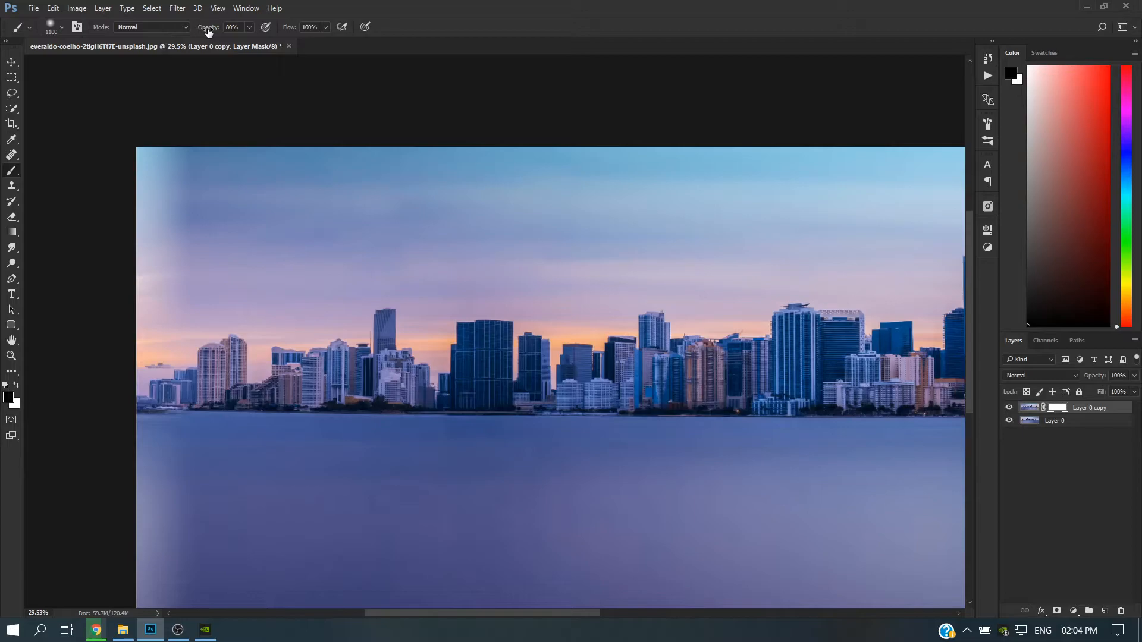
click(247, 27)
click(250, 28)
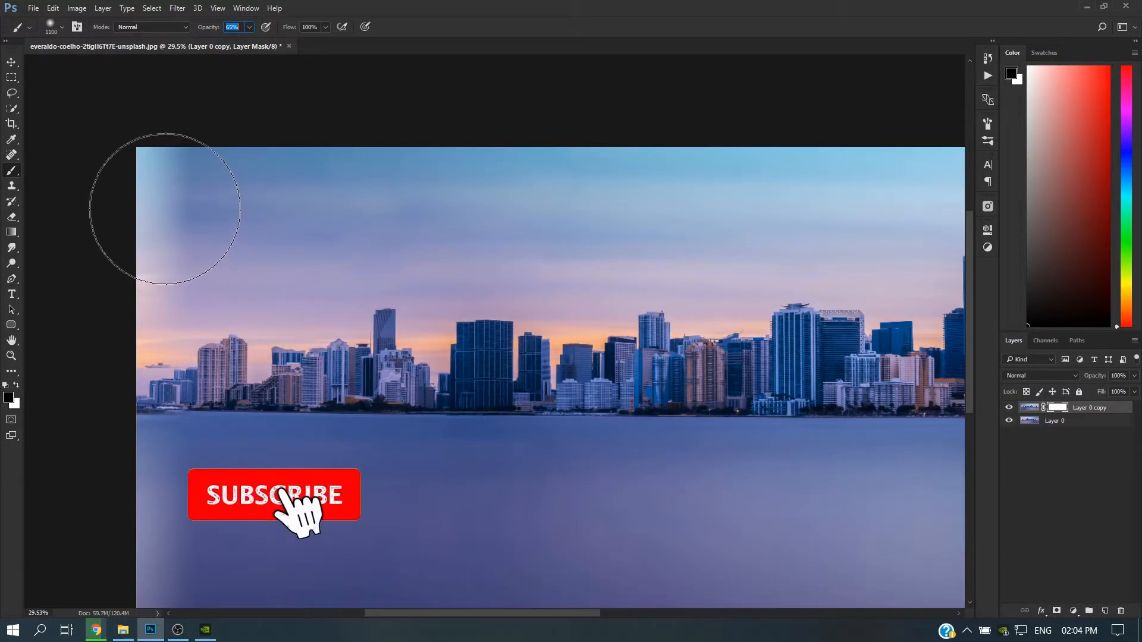
click(165, 209)
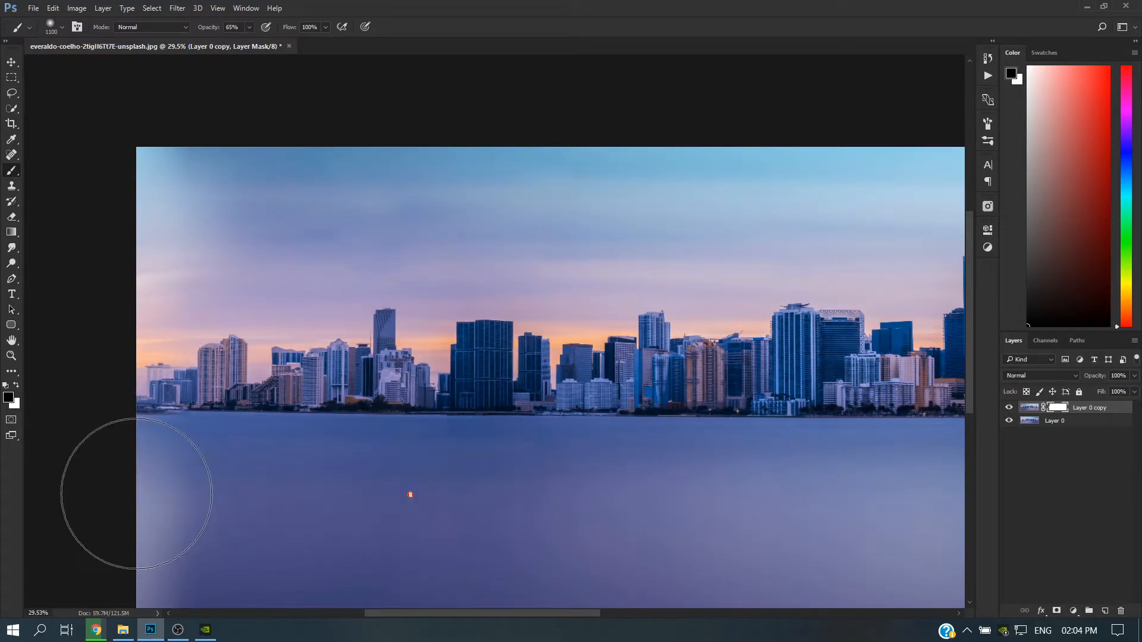
Step: Flatten the two skyline layers into a single image
scroll(136, 493, down, 3)
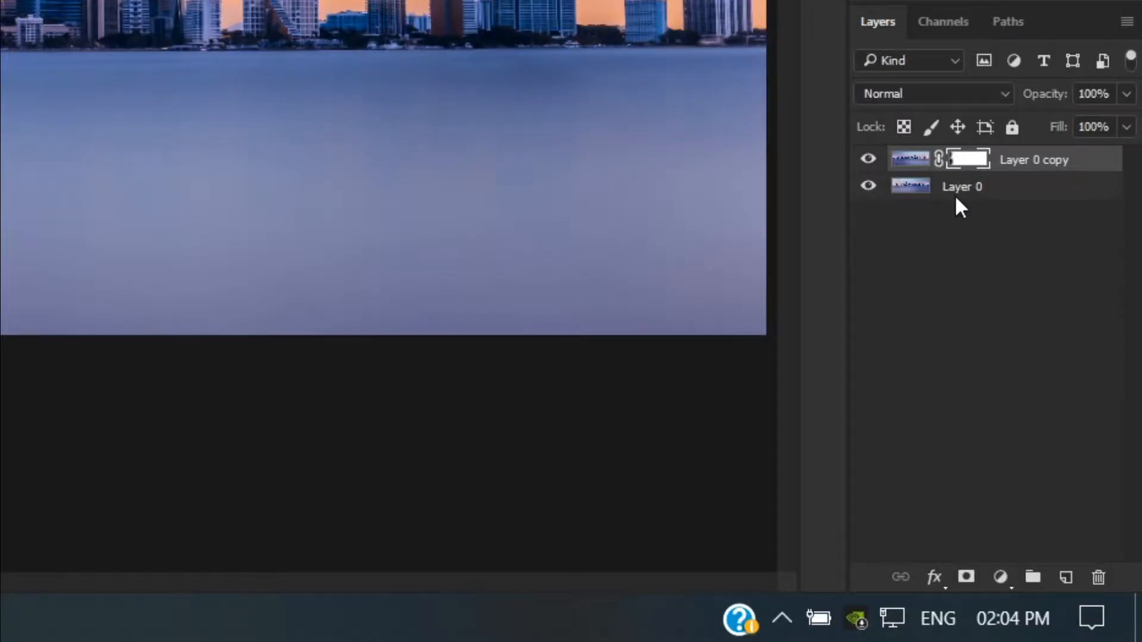
right_click(1051, 426)
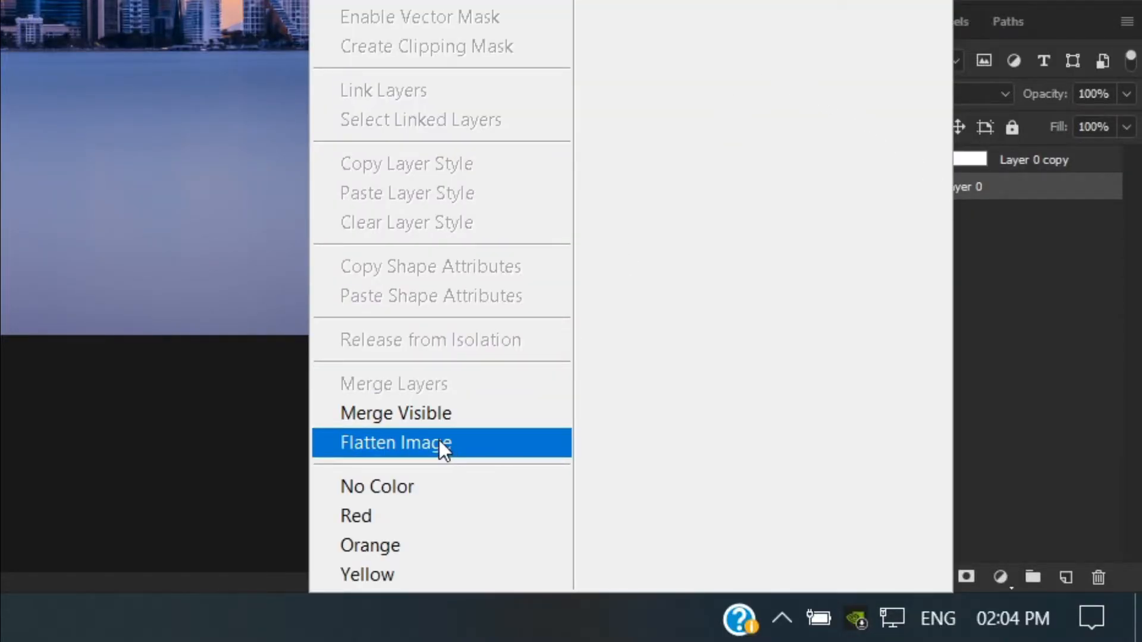
click(441, 446)
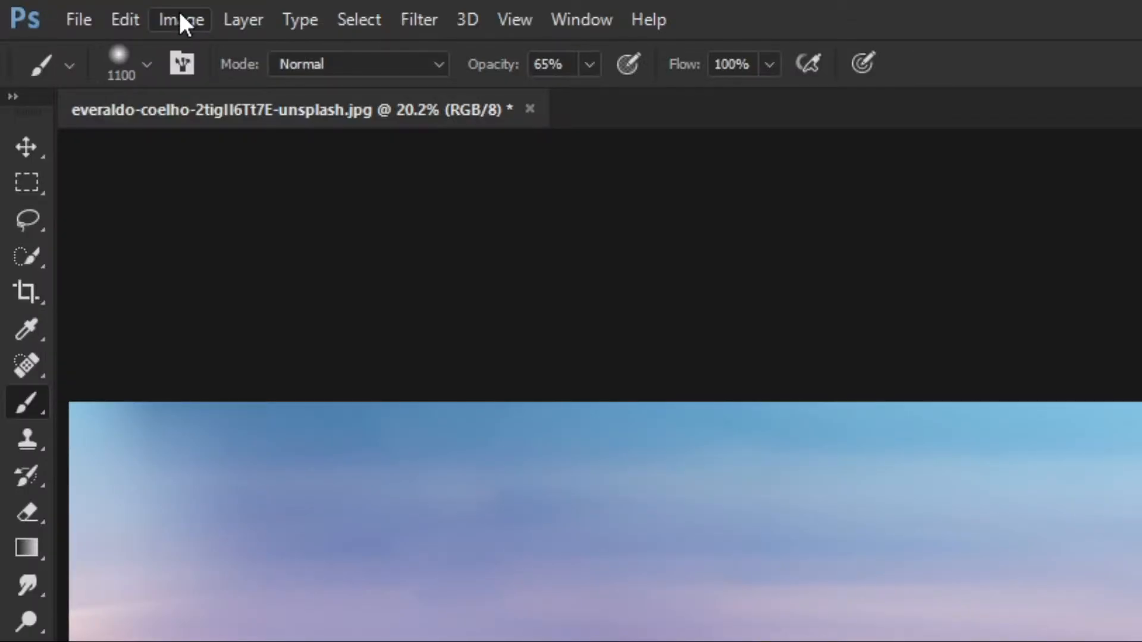
Step: Resize the flattened image to a square by setting its width to 2691 pixels to match the 2691-pixel height, without keeping proportions
click(182, 21)
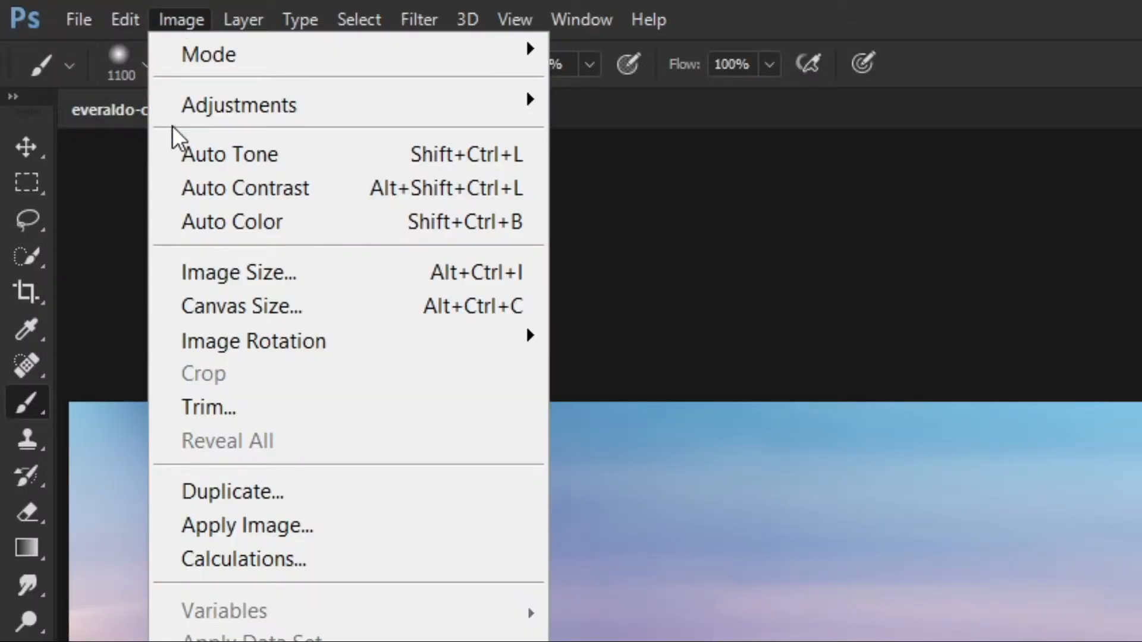
click(223, 274)
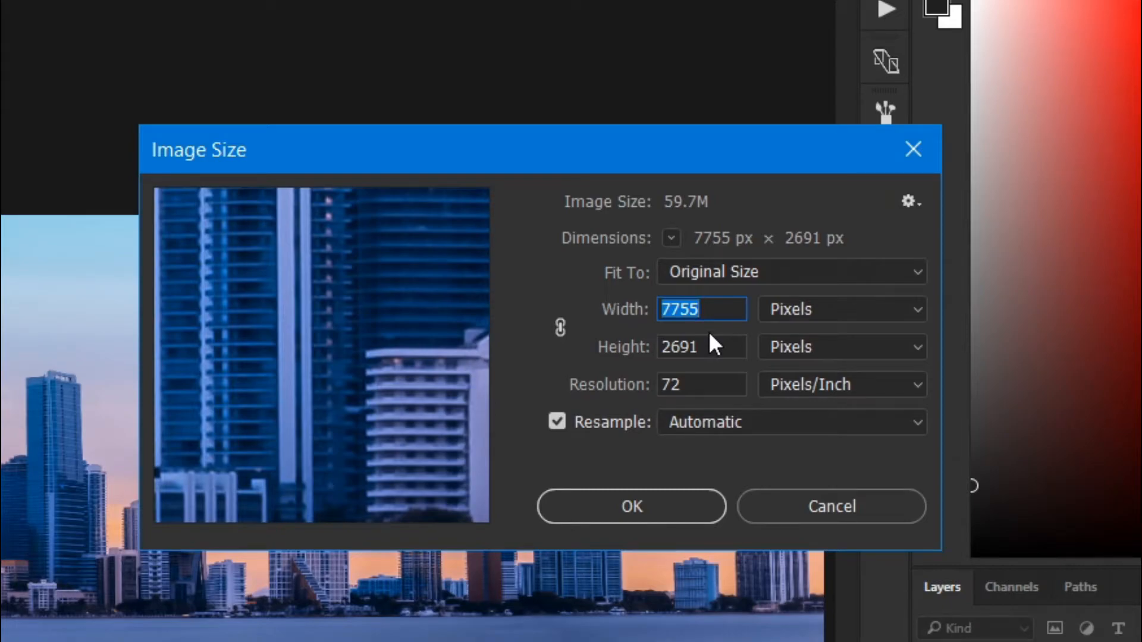
click(712, 351)
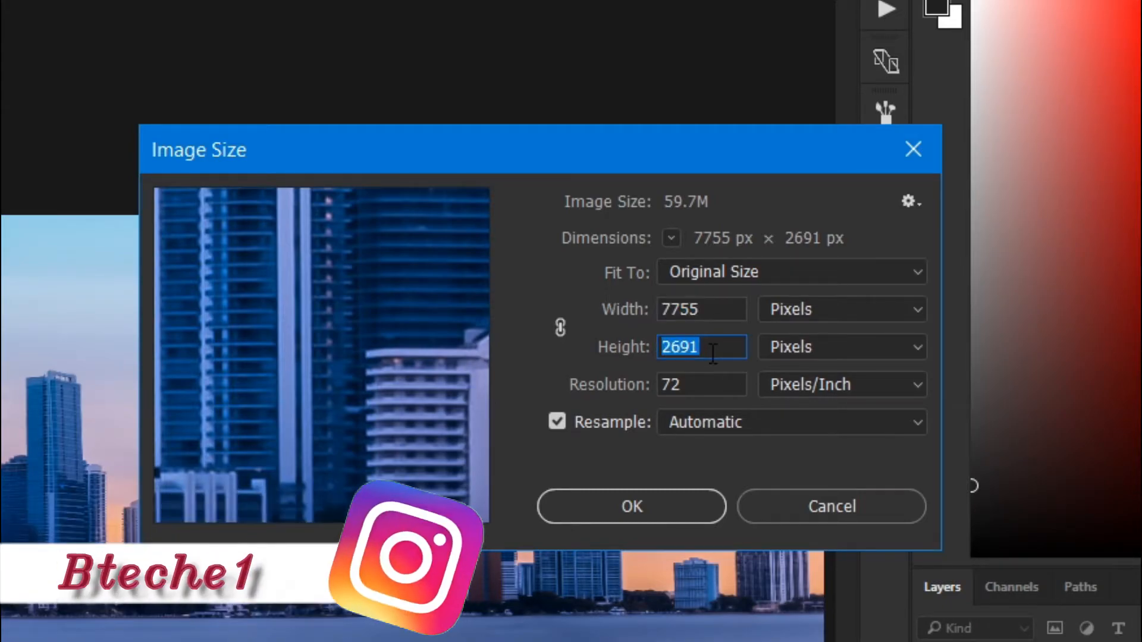
click(714, 310)
double_click(680, 309)
text(269)
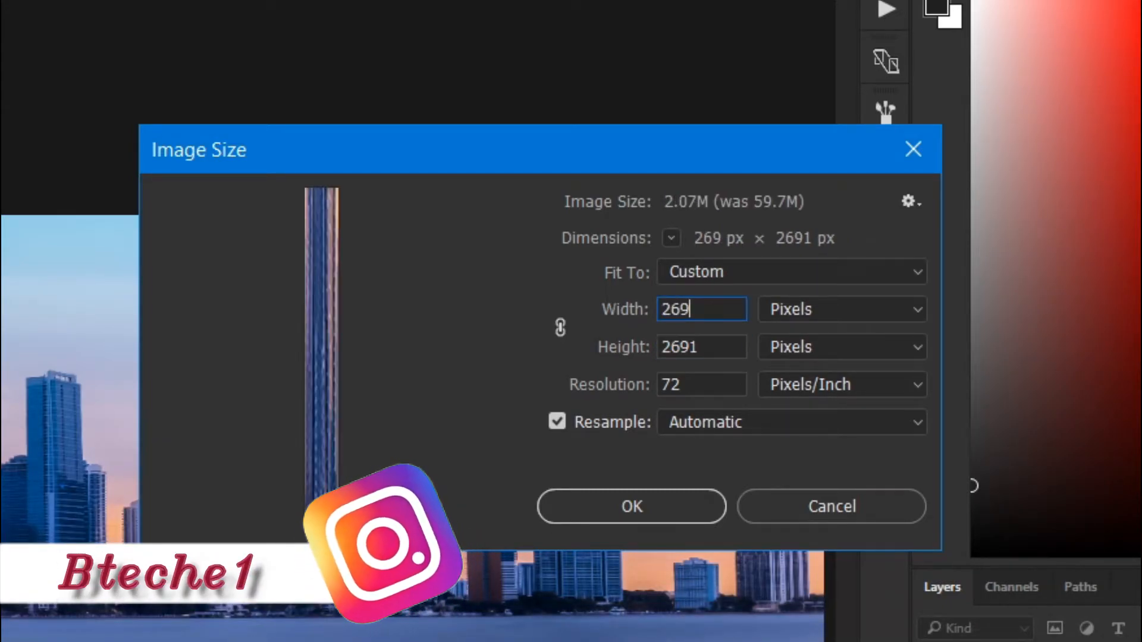
text(1)
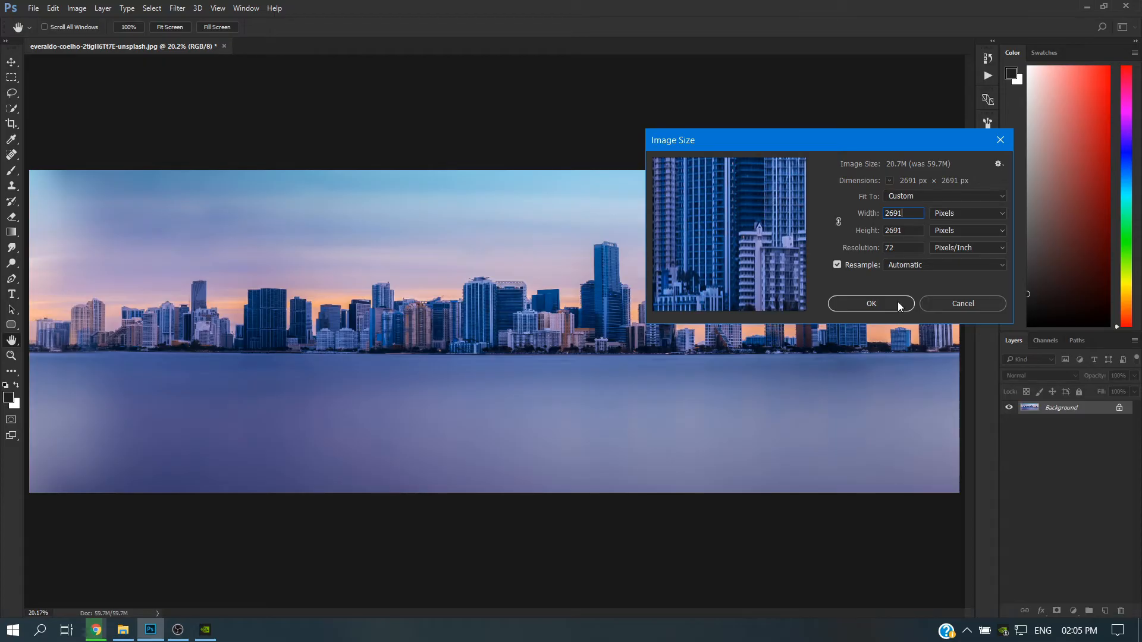
click(871, 303)
key(b)
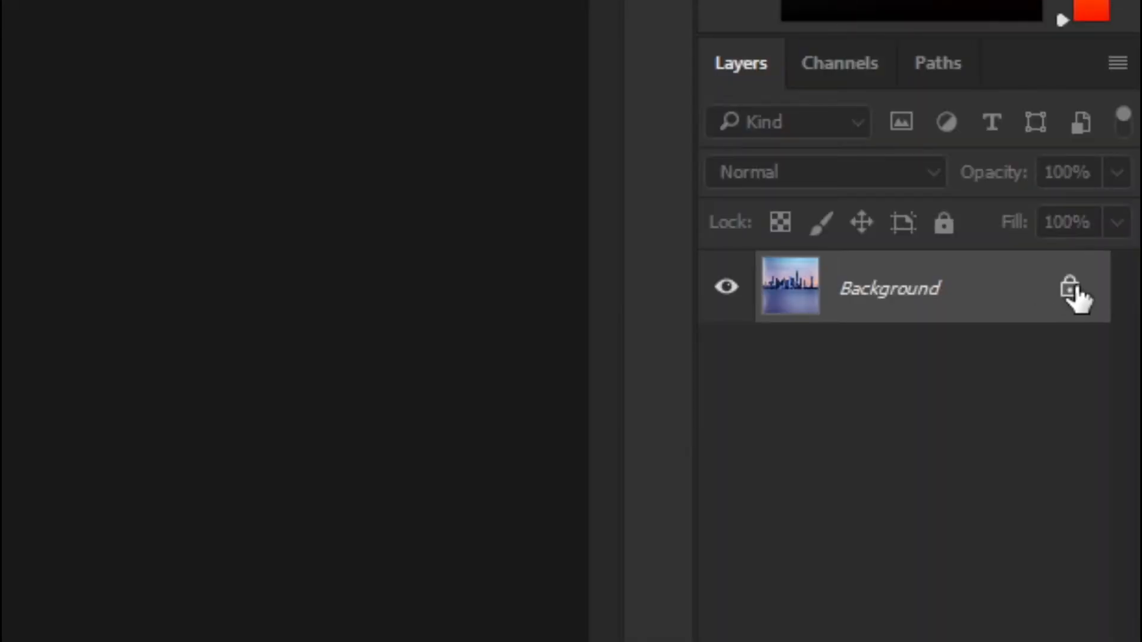
Step: Unlock the Background layer and flip the skyline vertically
click(1120, 412)
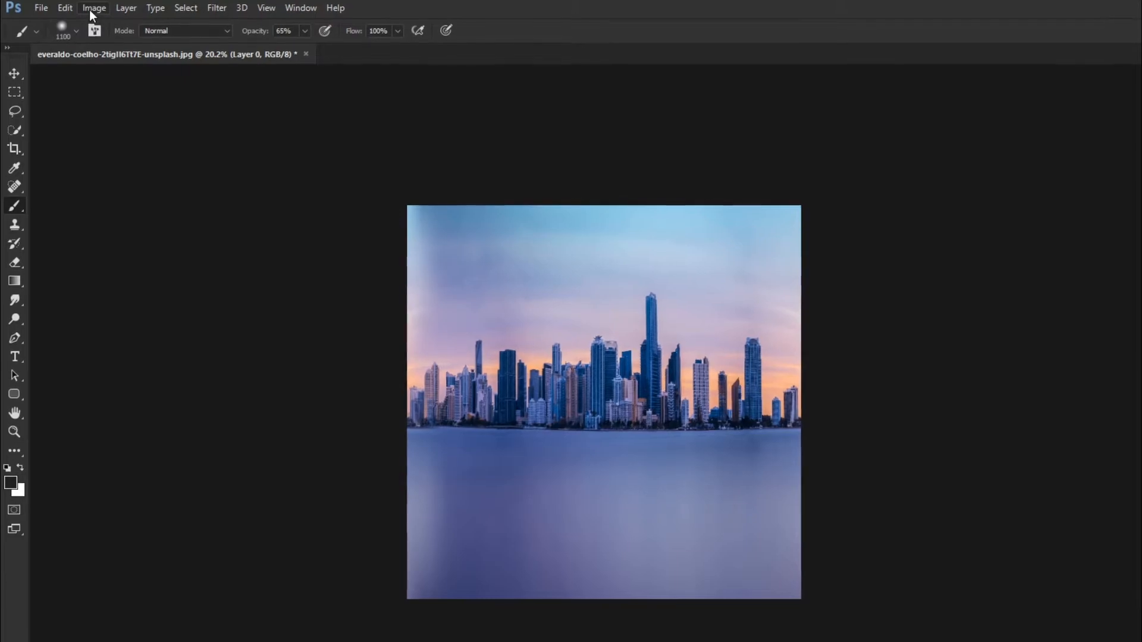
click(75, 10)
mouse_move(65, 5)
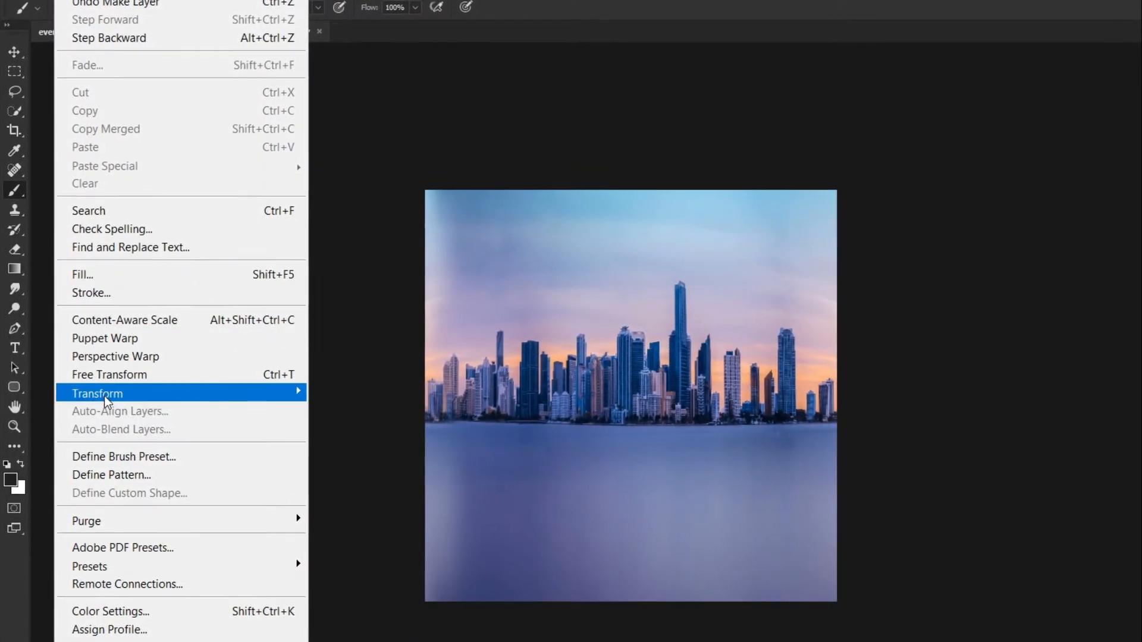
mouse_move(106, 394)
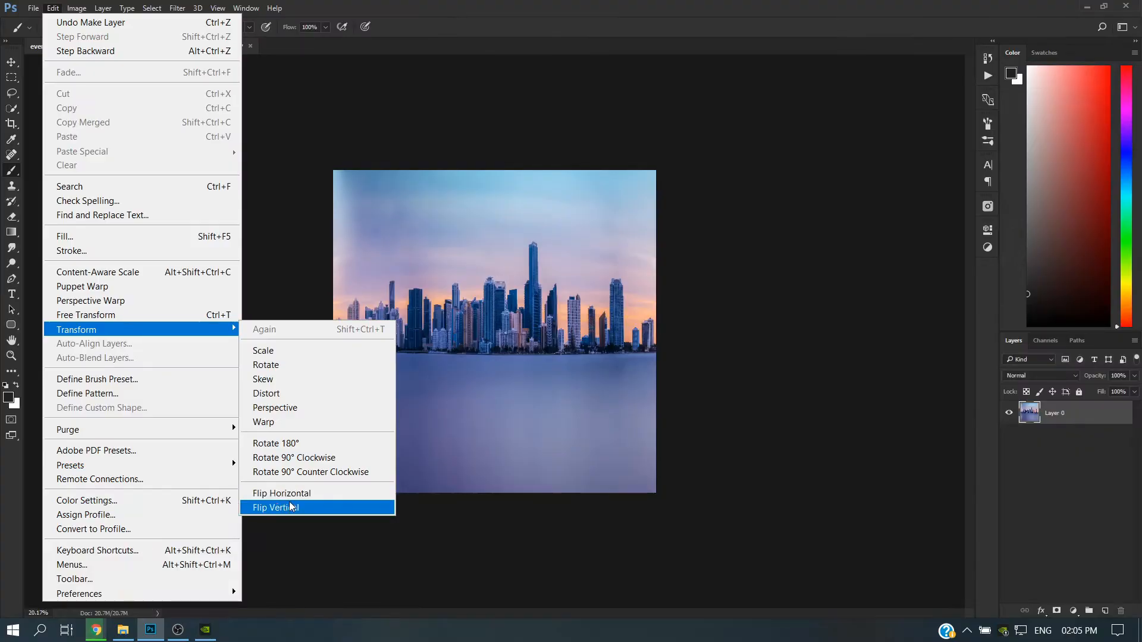
click(291, 508)
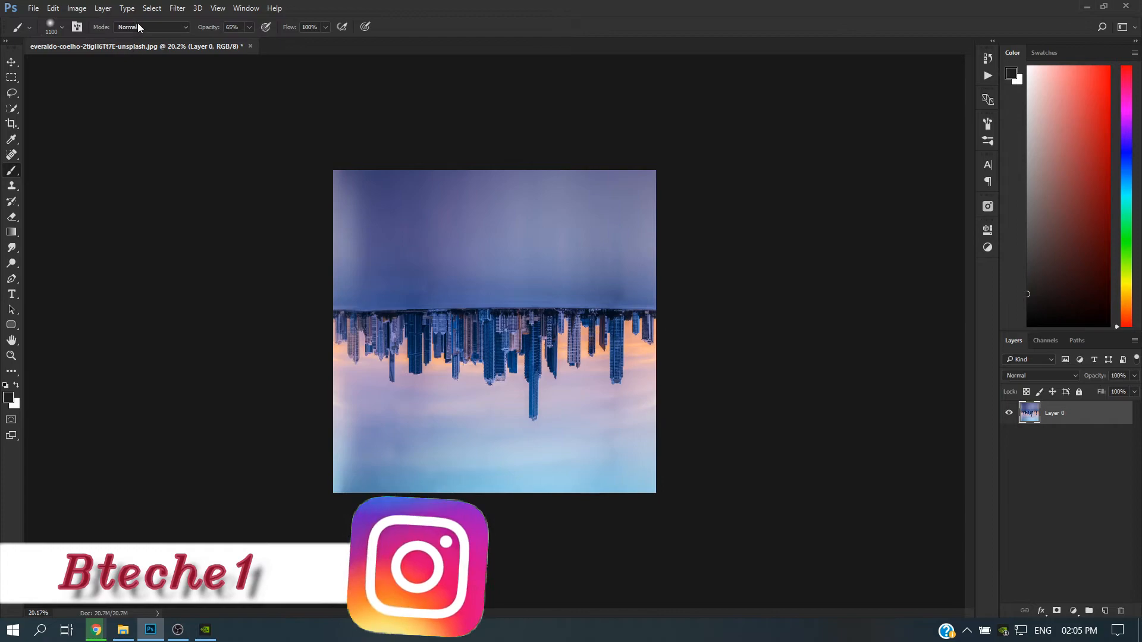
Step: Apply the Polar Coordinates distortion with the Rectangular to Polar option to wrap the skyline into a planet
click(176, 9)
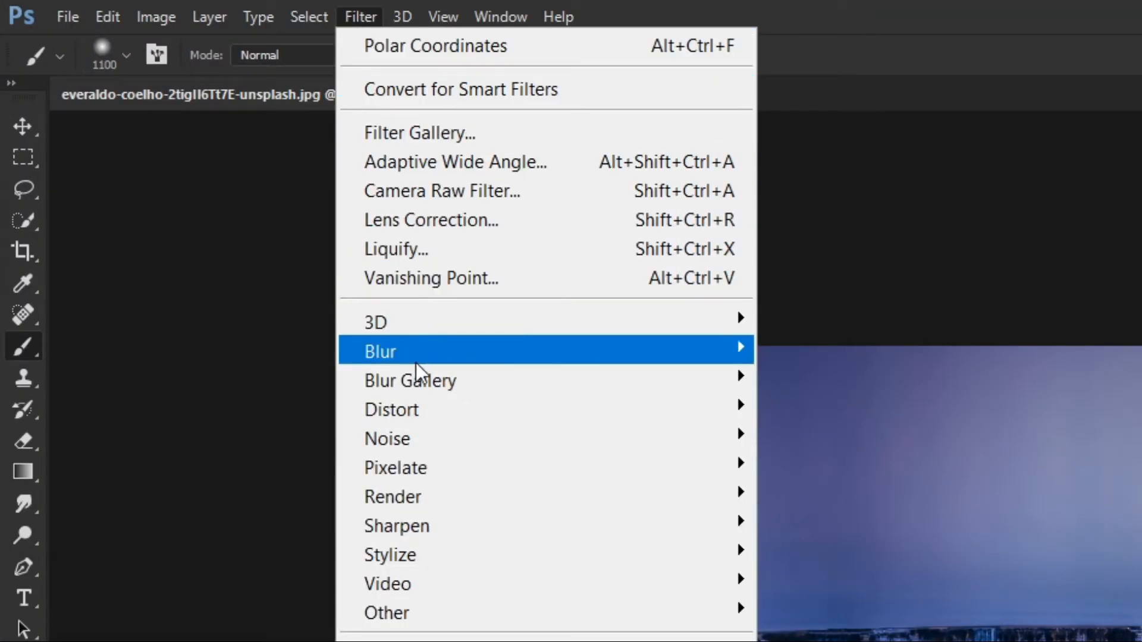
mouse_move(422, 409)
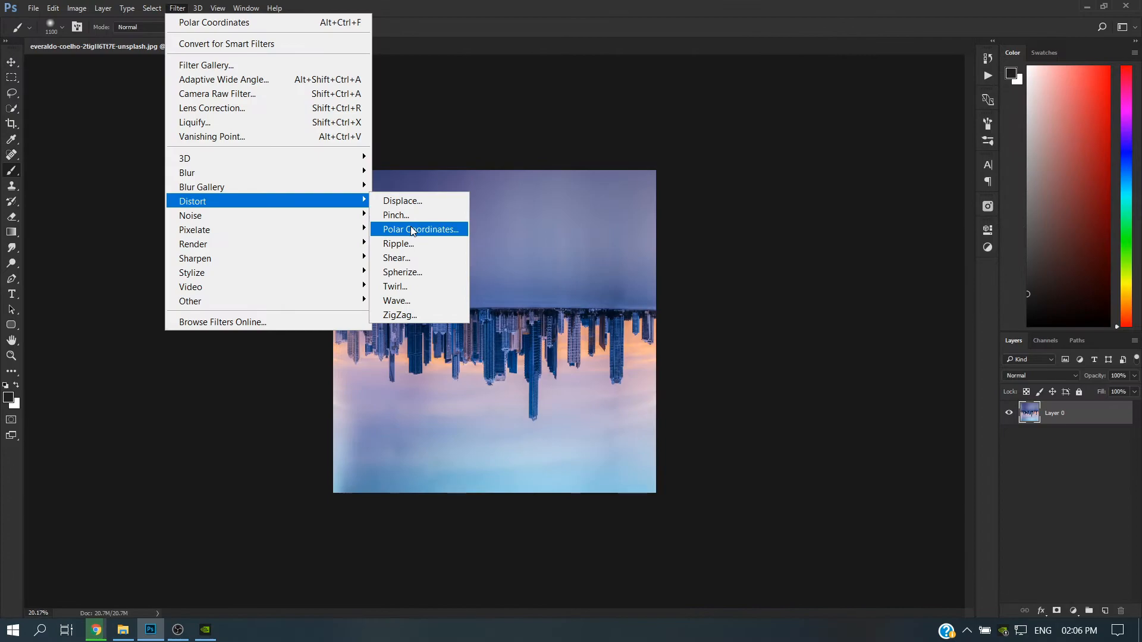
click(840, 467)
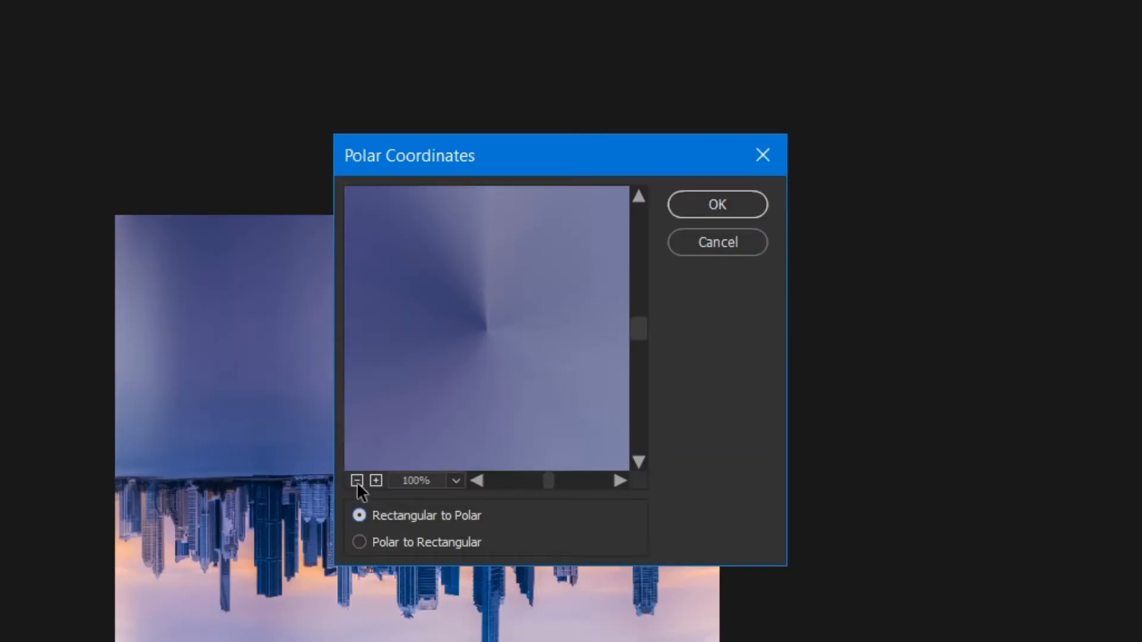
click(463, 312)
click(462, 312)
click(357, 480)
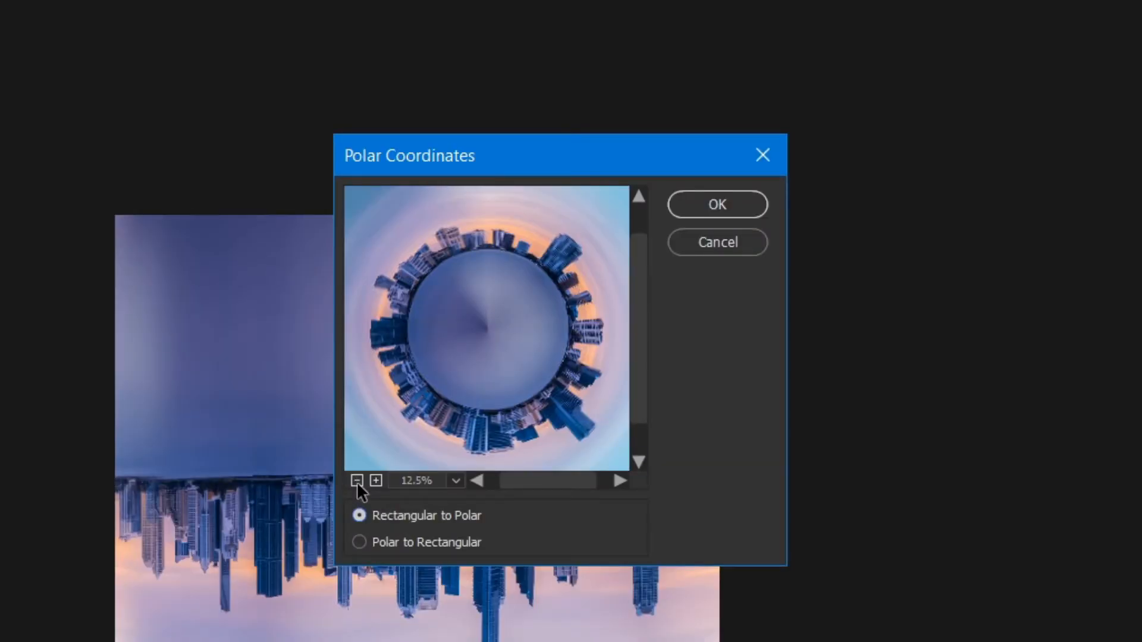
click(357, 481)
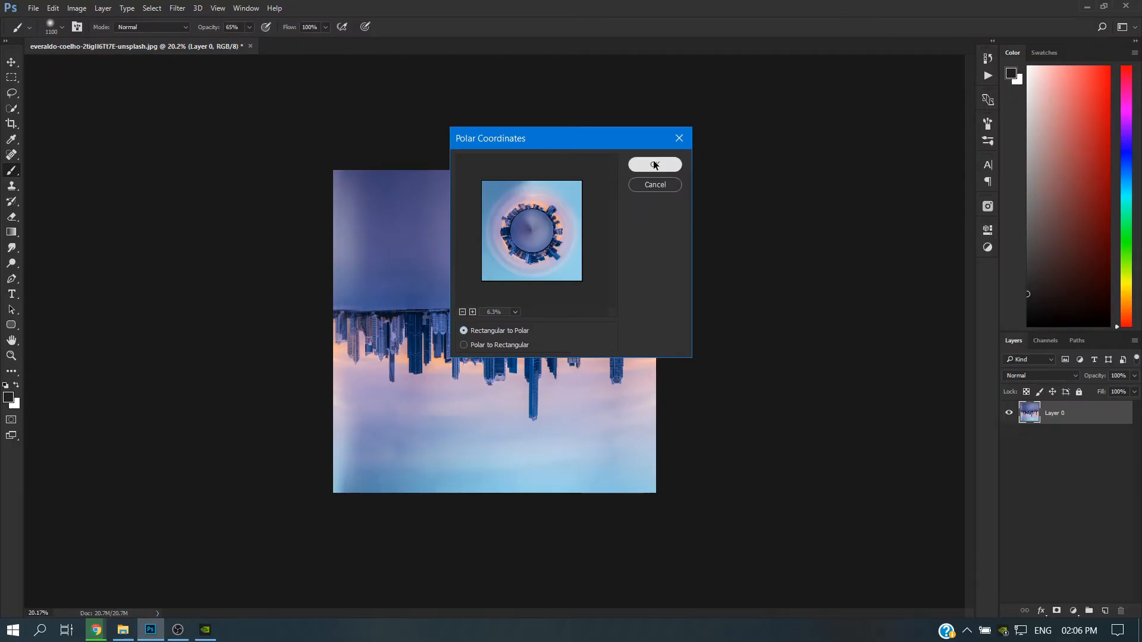
click(712, 203)
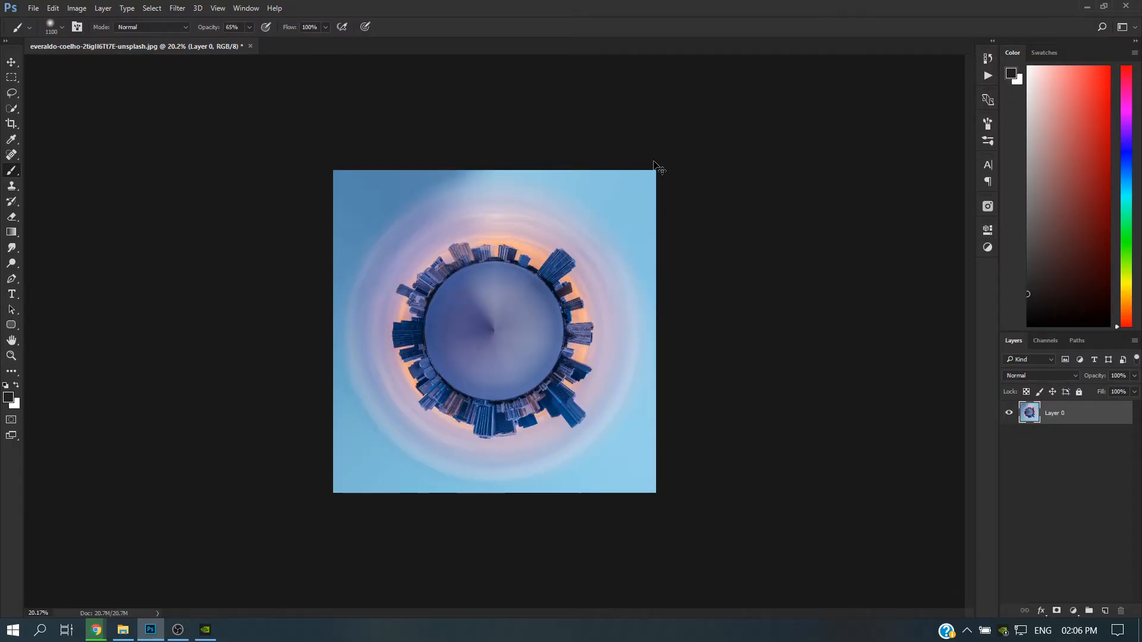
key(ctrl+0)
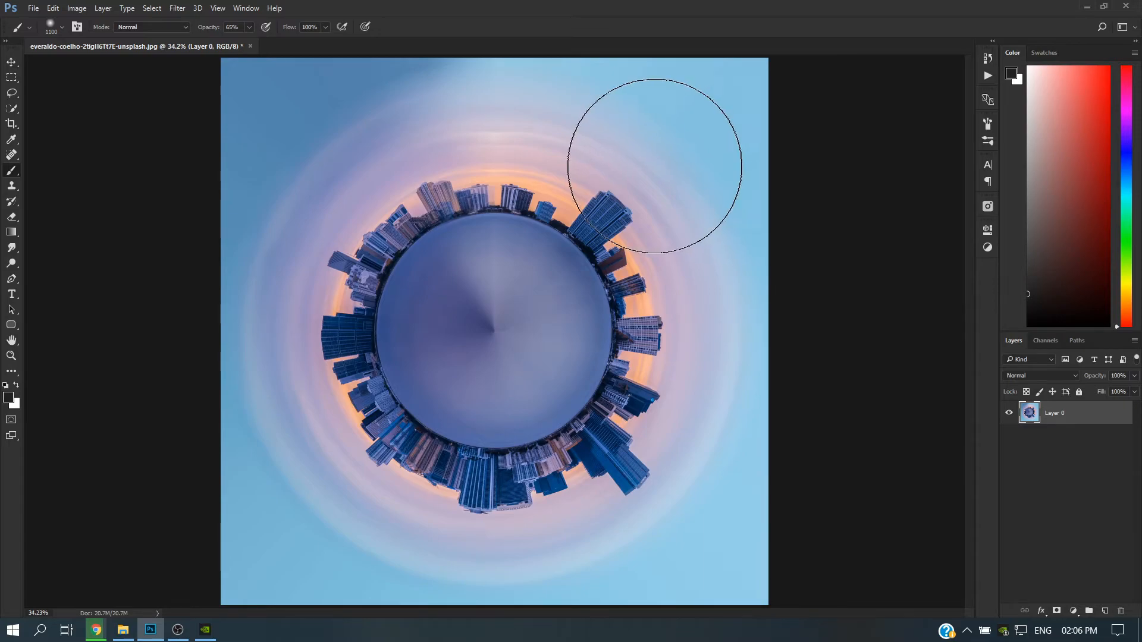
Step: Add a Levels adjustment layer with the black input level at 45 and the white input level at 234
click(12, 62)
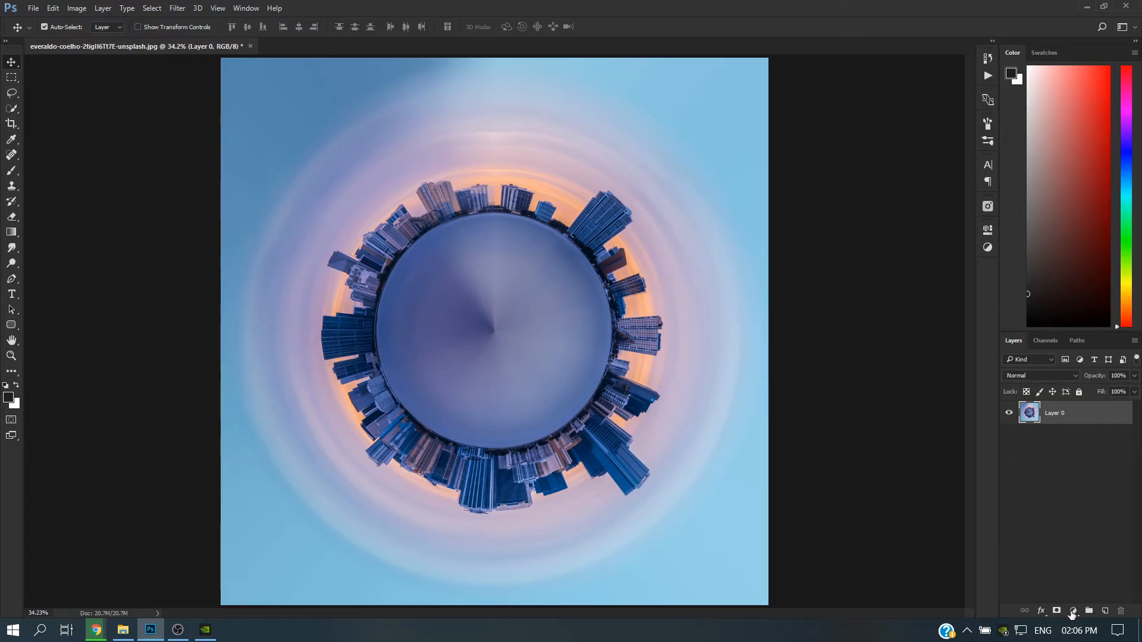
click(1072, 611)
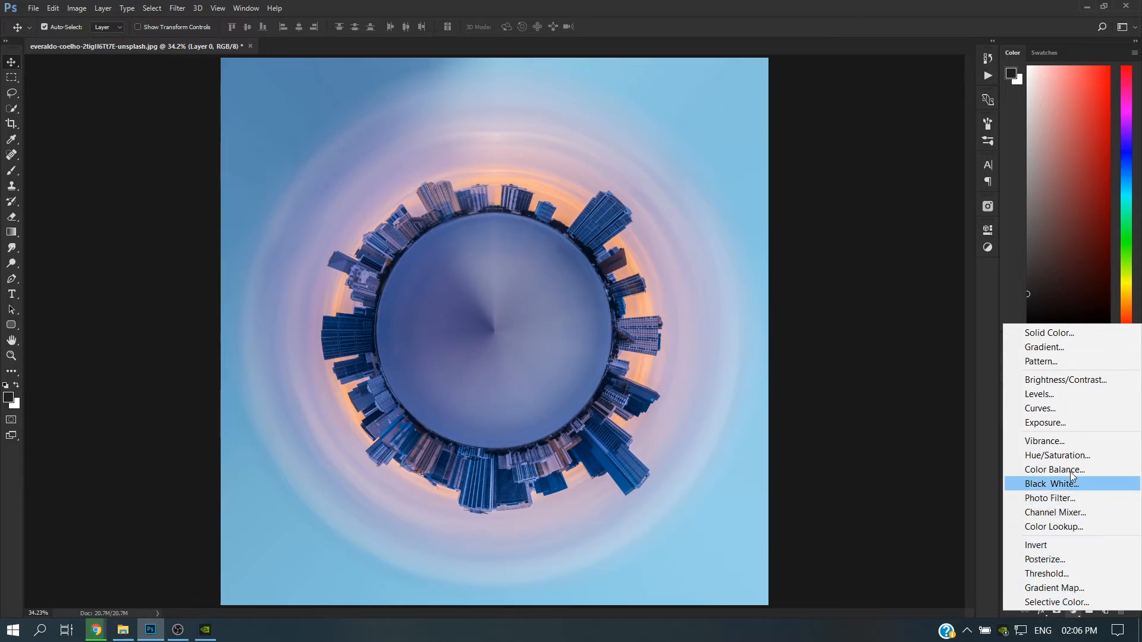
click(1056, 391)
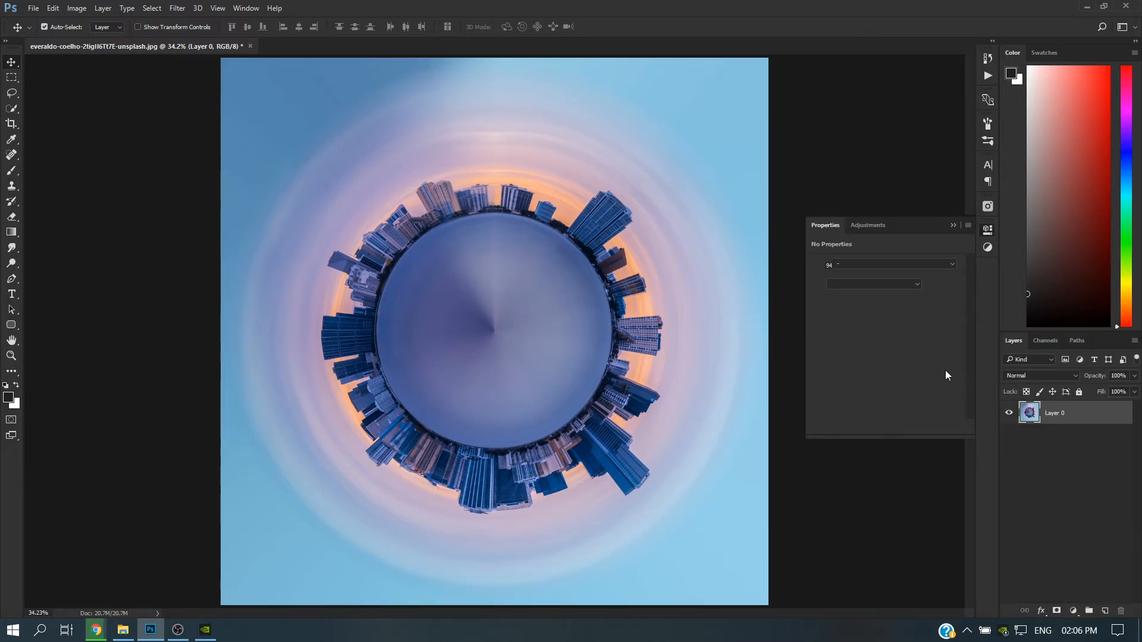
drag(828, 348, 852, 343)
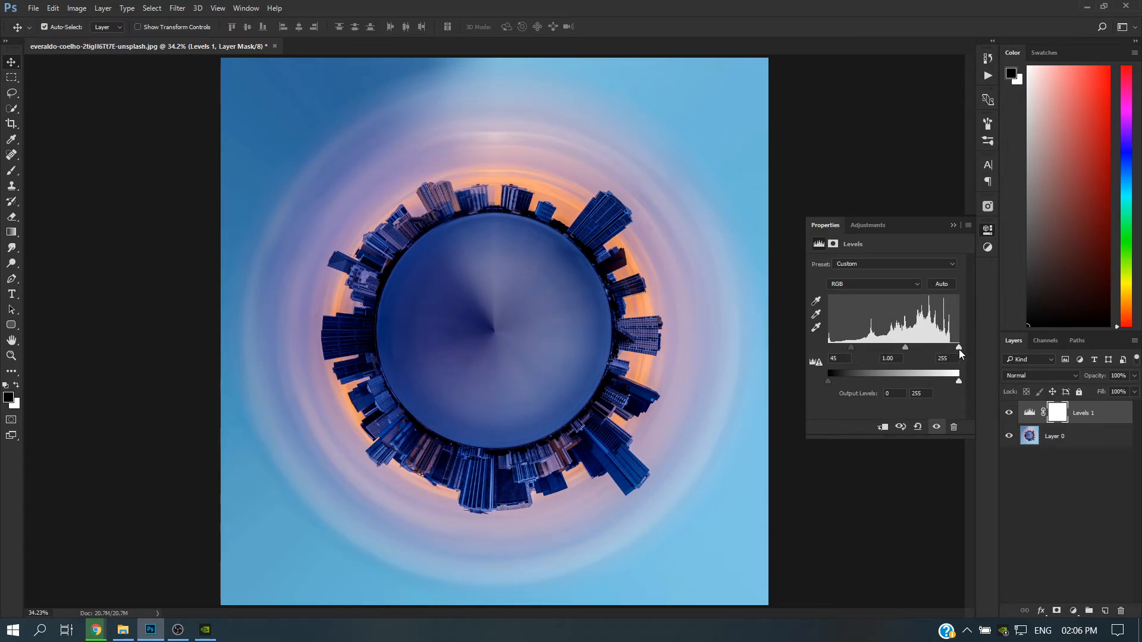
mouse_move(958, 348)
mouse_down()
mouse_move(929, 357)
mouse_move(950, 357)
mouse_up()
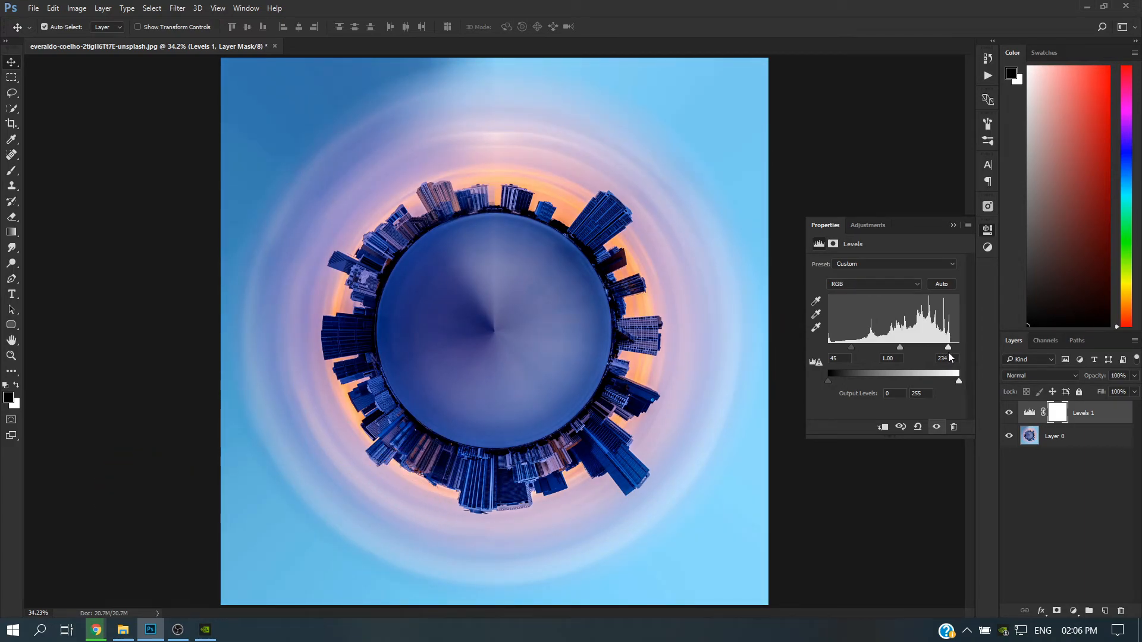
click(952, 224)
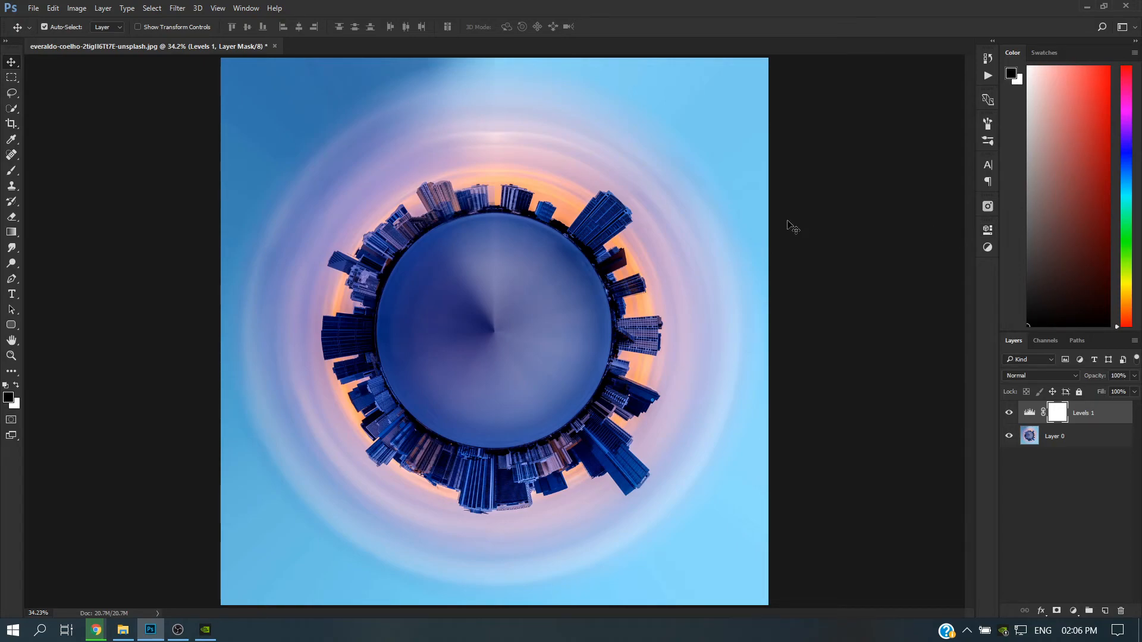
Step: Rotate the whole image 90° clockwise twice
click(78, 9)
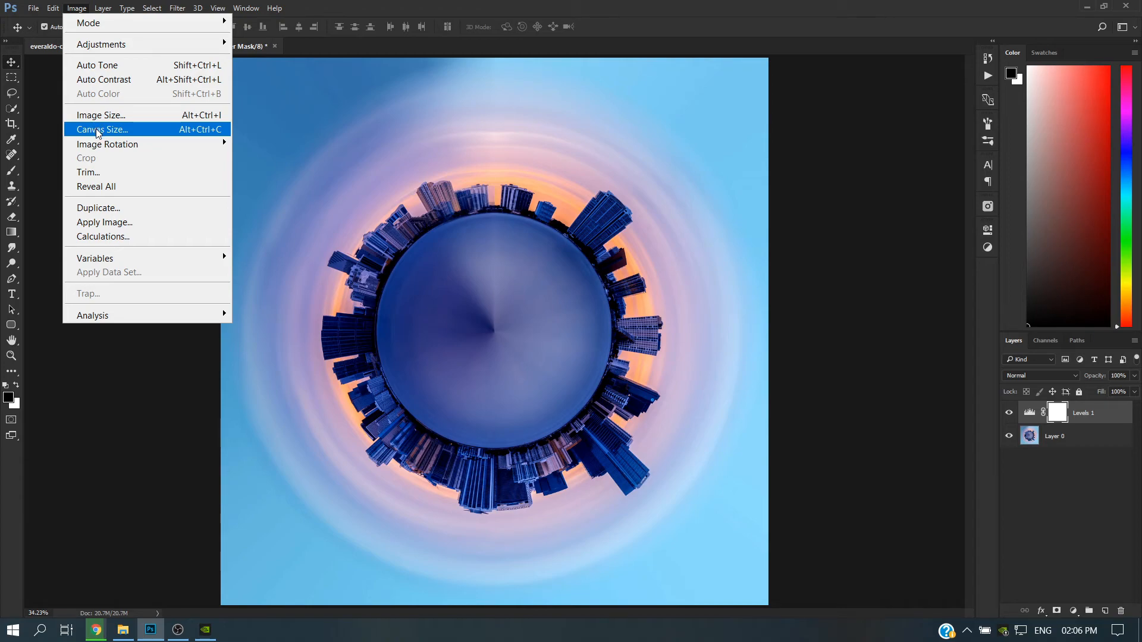
mouse_move(107, 144)
click(259, 160)
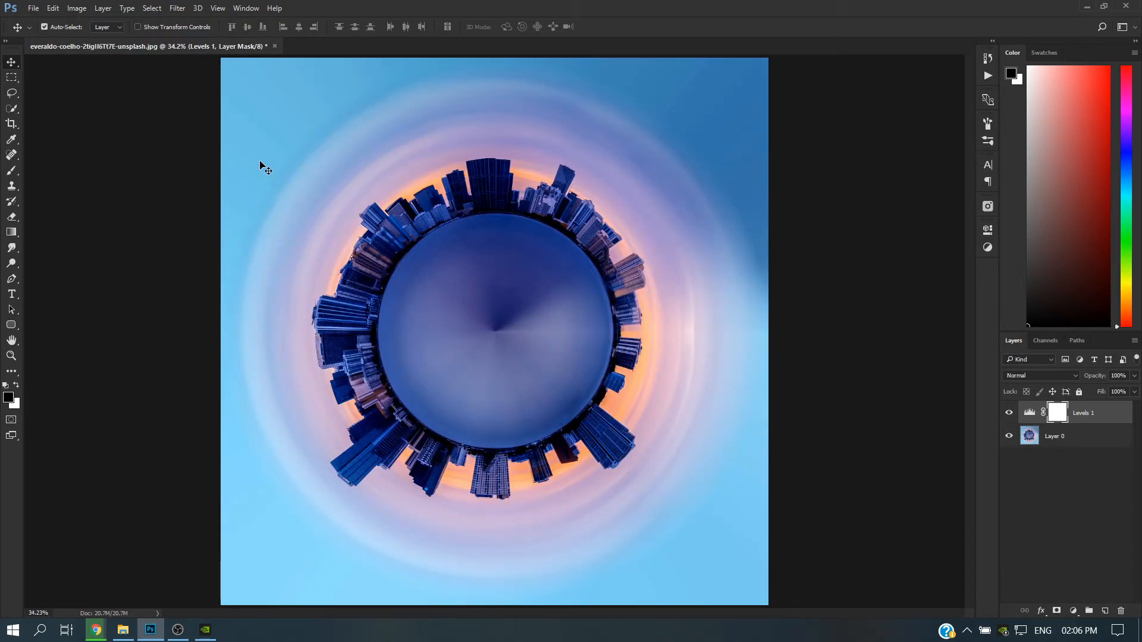
click(77, 8)
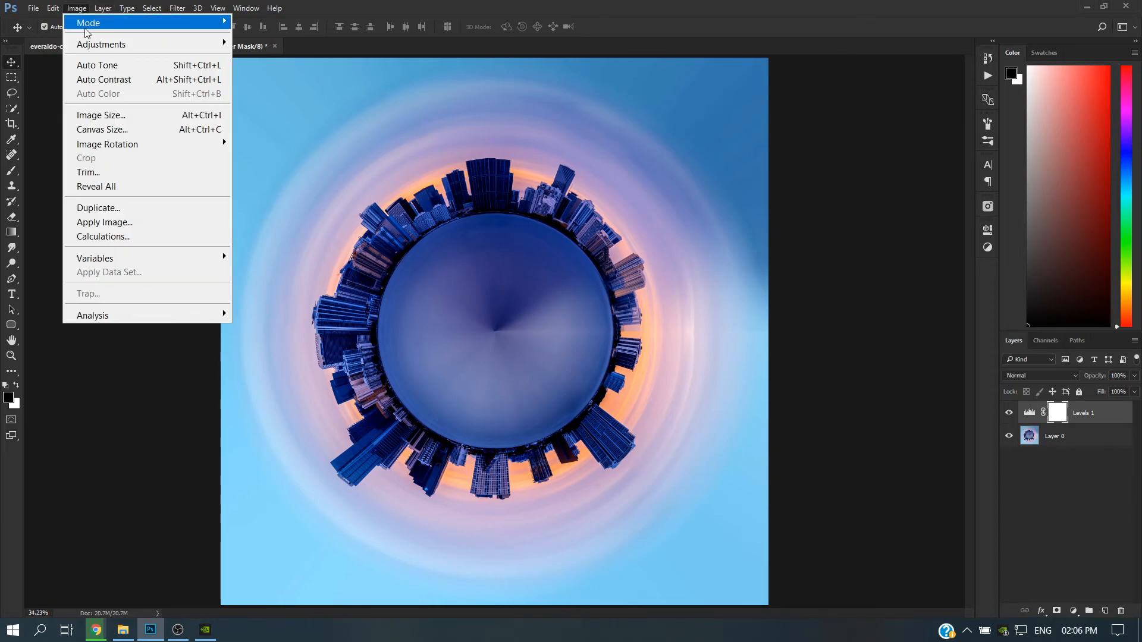
mouse_move(113, 145)
click(268, 154)
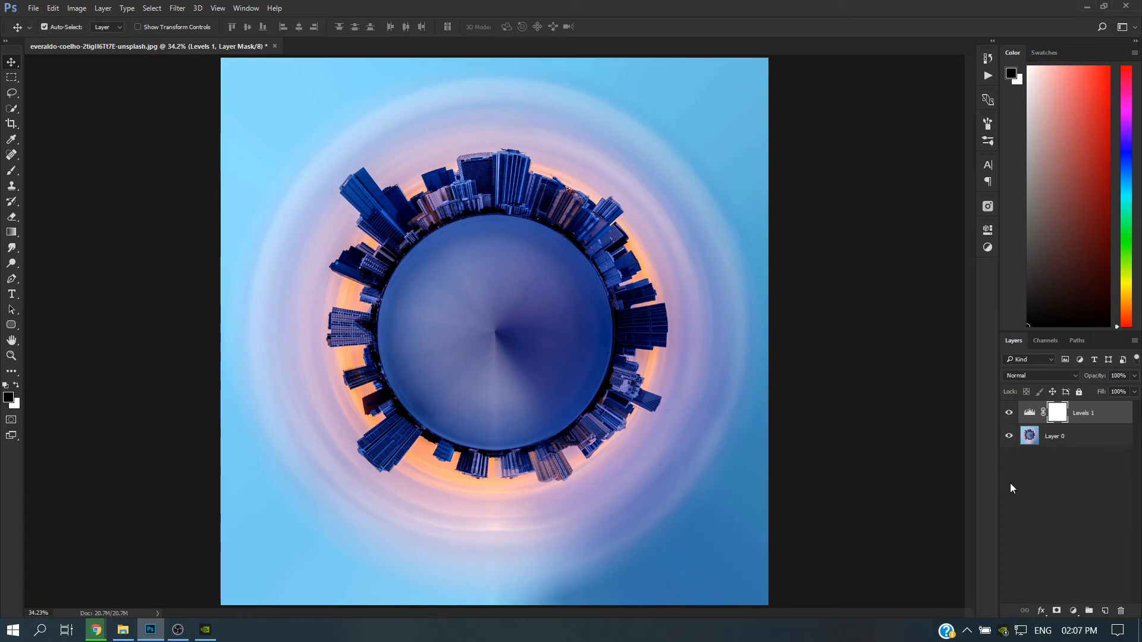
Step: Compare the planet with and without the Levels adjustment, and inspect its details up close
click(1009, 416)
click(1010, 416)
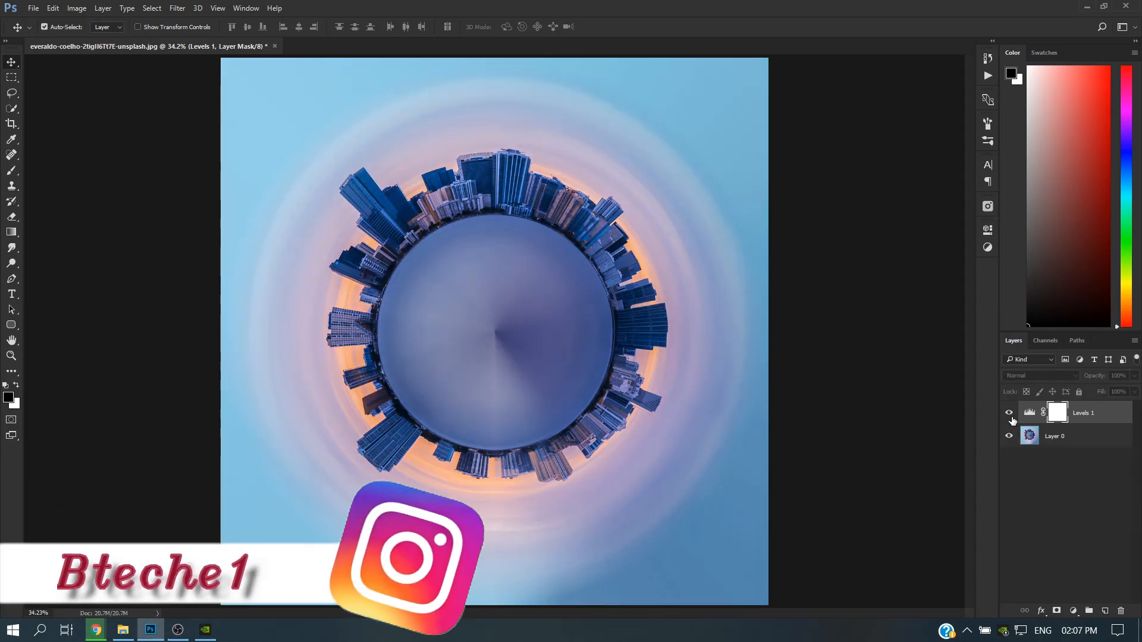
click(1011, 418)
click(1011, 417)
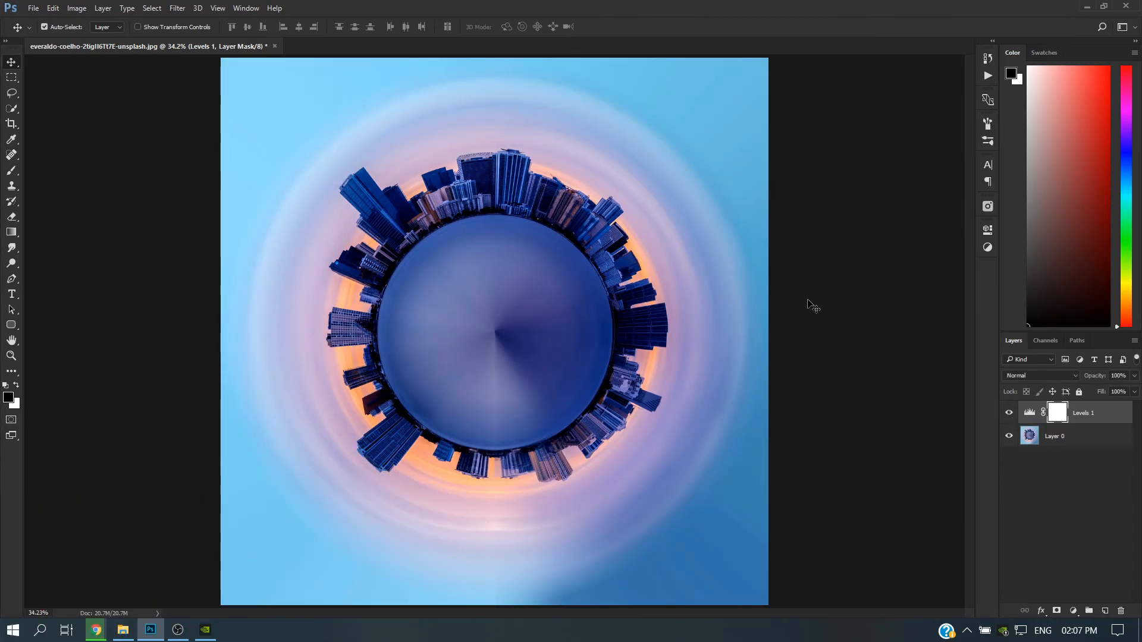
scroll(813, 306, up, 2)
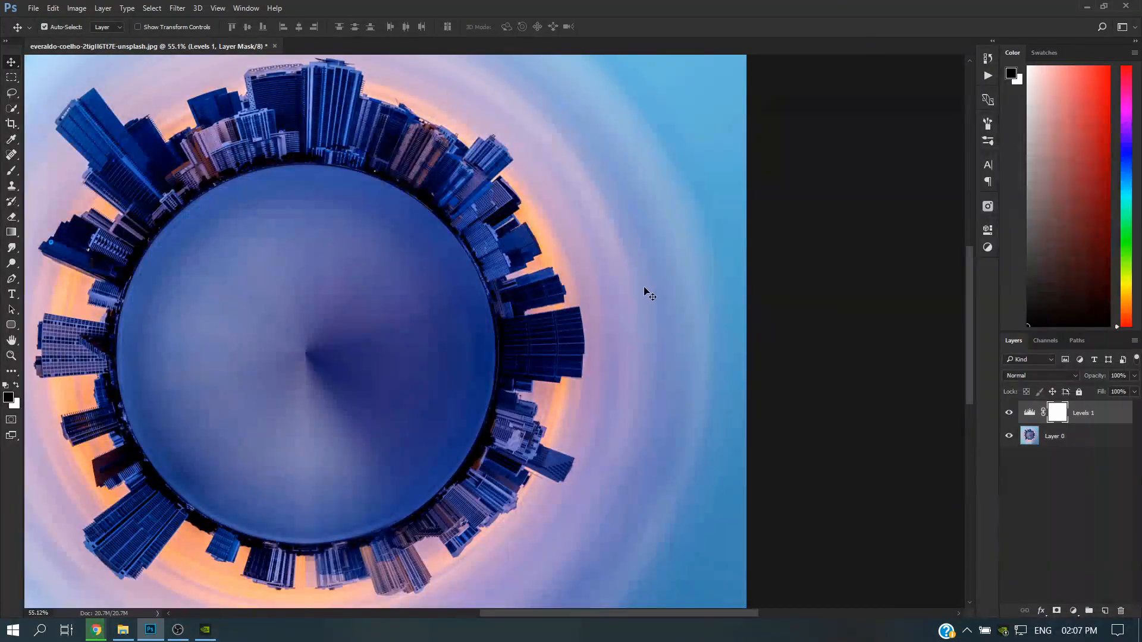
scroll(594, 286, down, 1)
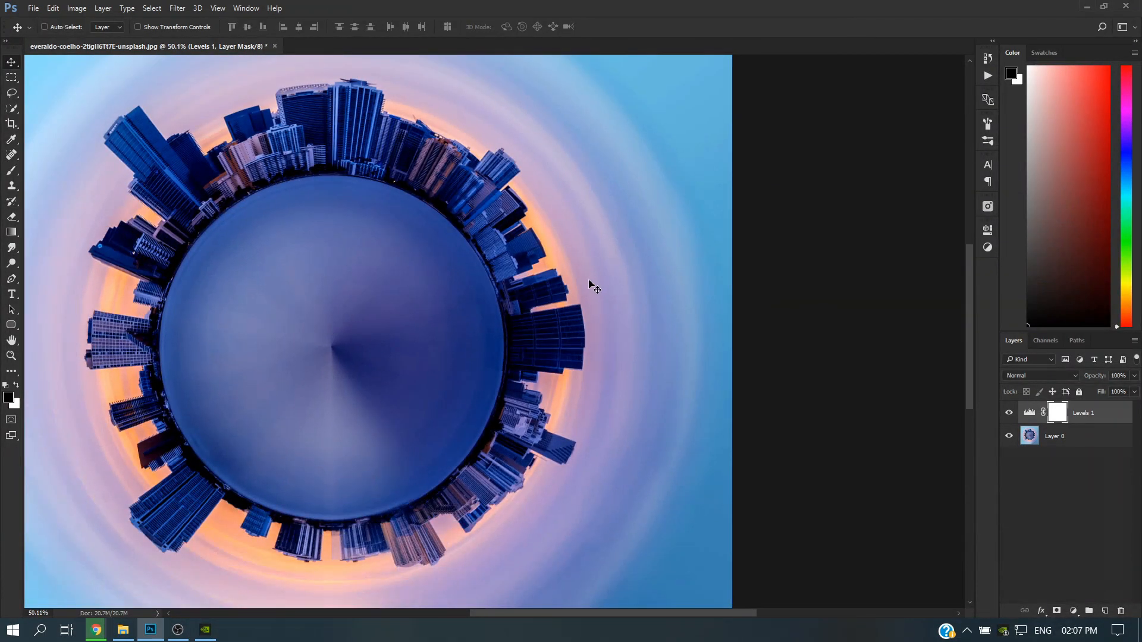
key(ctrl+0)
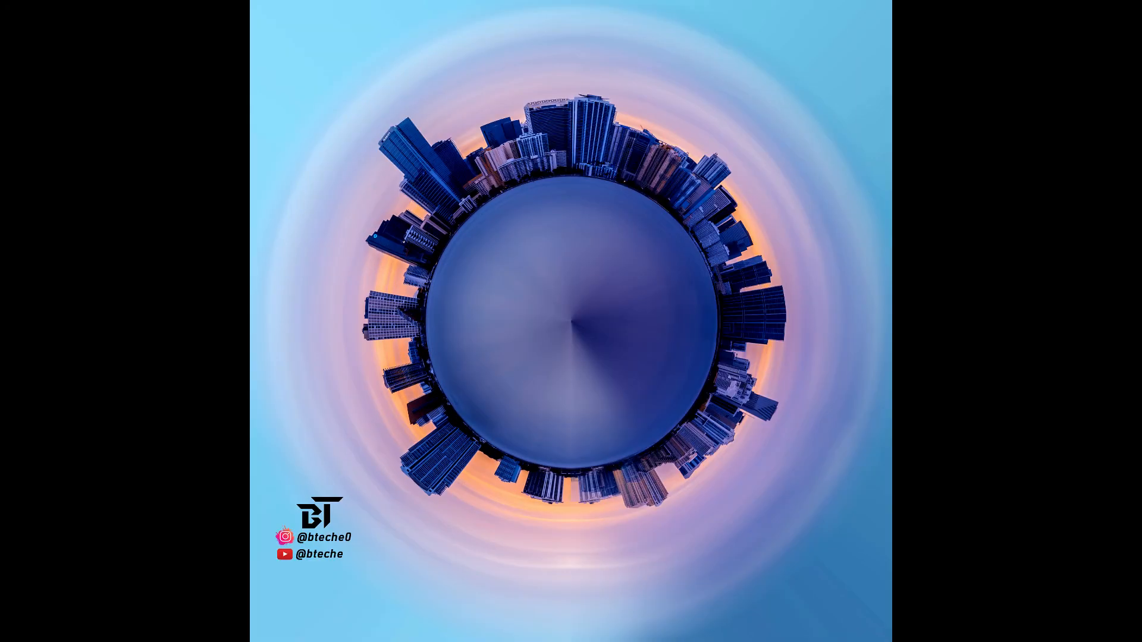